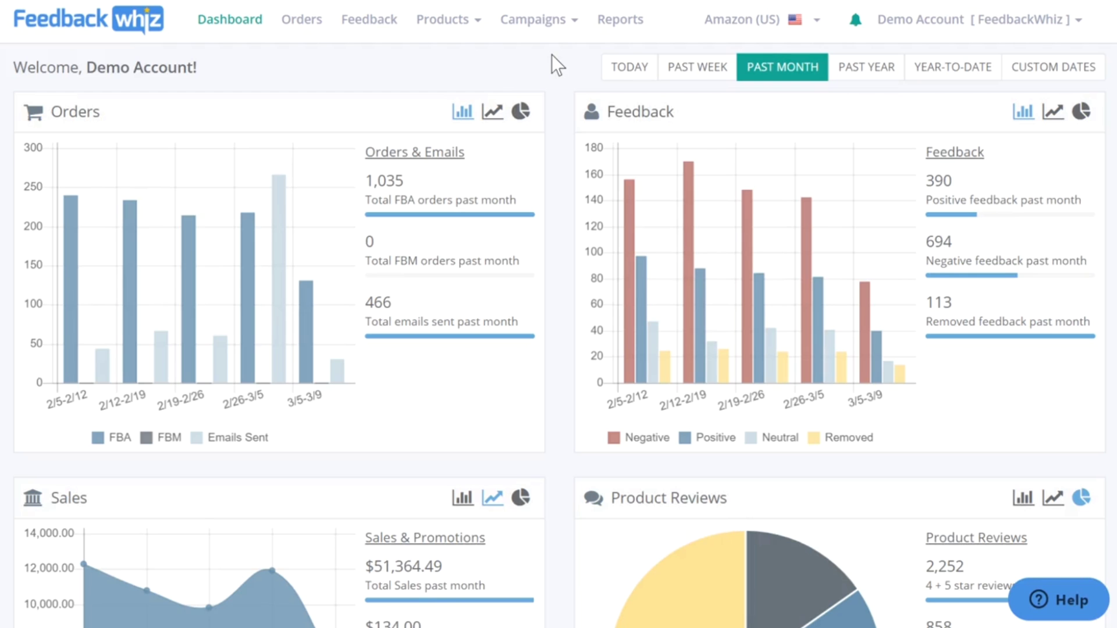
Go to Campaigns > Template Manager, browse the pre-built template gallery, then close it
mouse_move(550, 26)
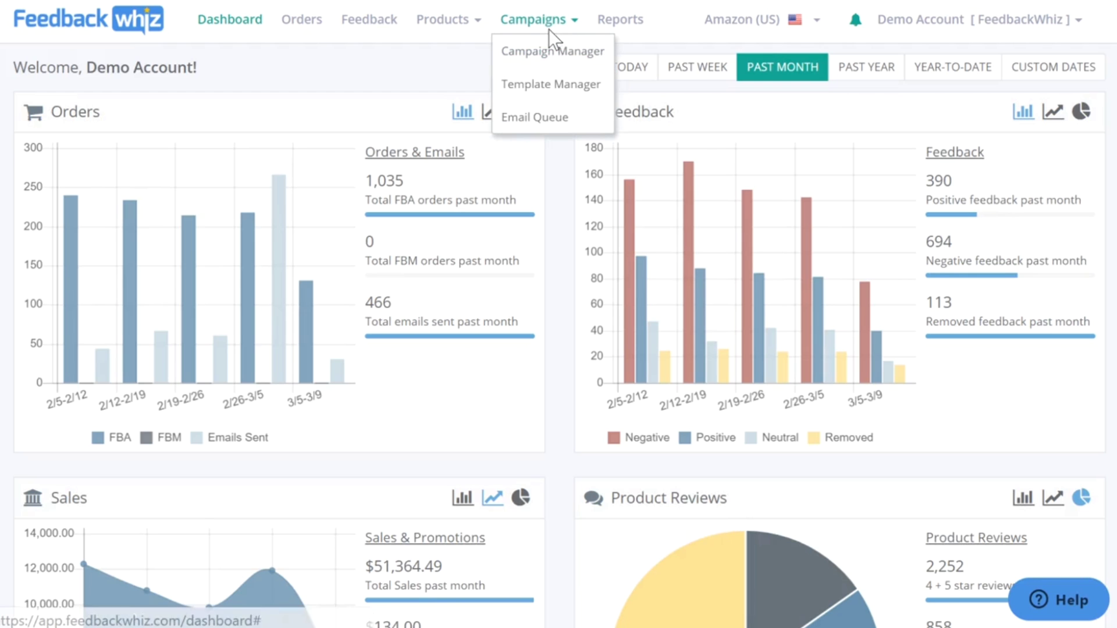
click(592, 87)
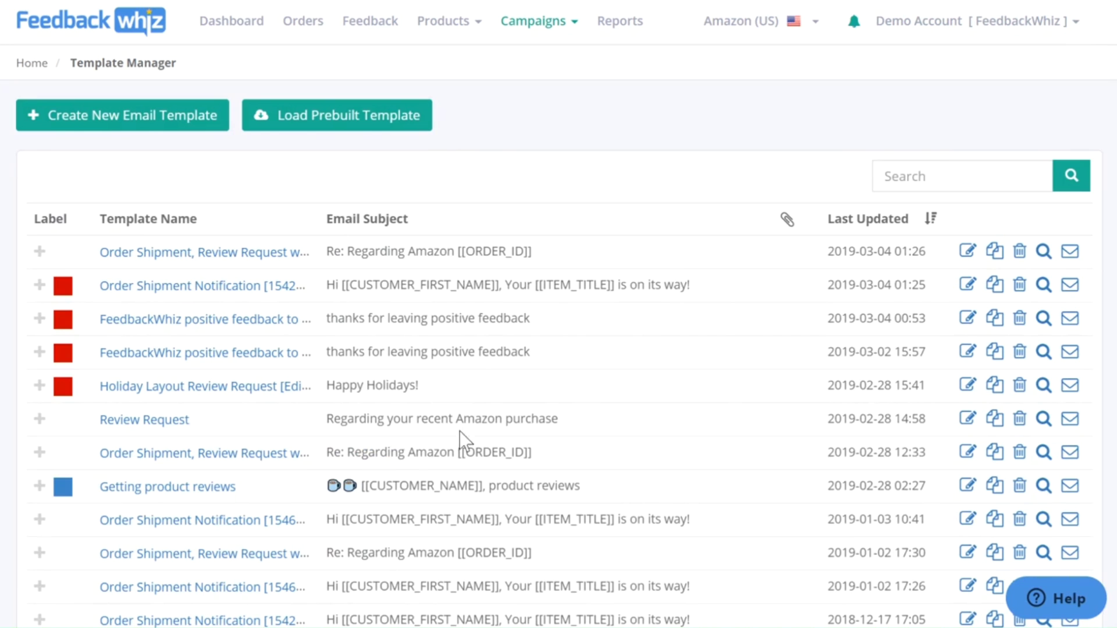
click(348, 123)
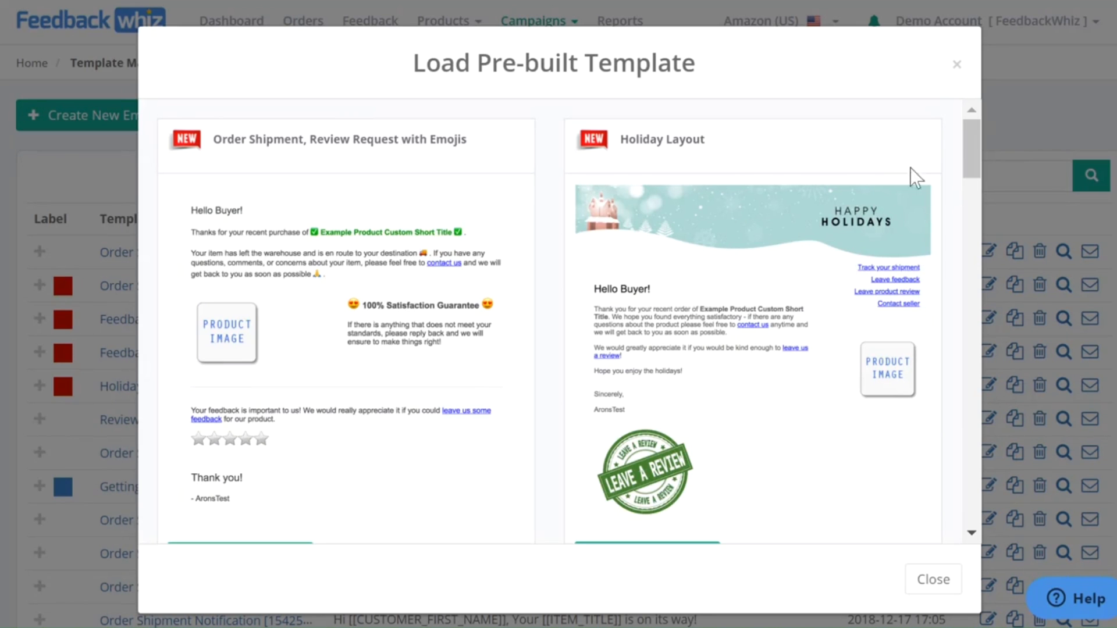
drag(969, 155, 957, 305)
scroll(955, 303, down, 1)
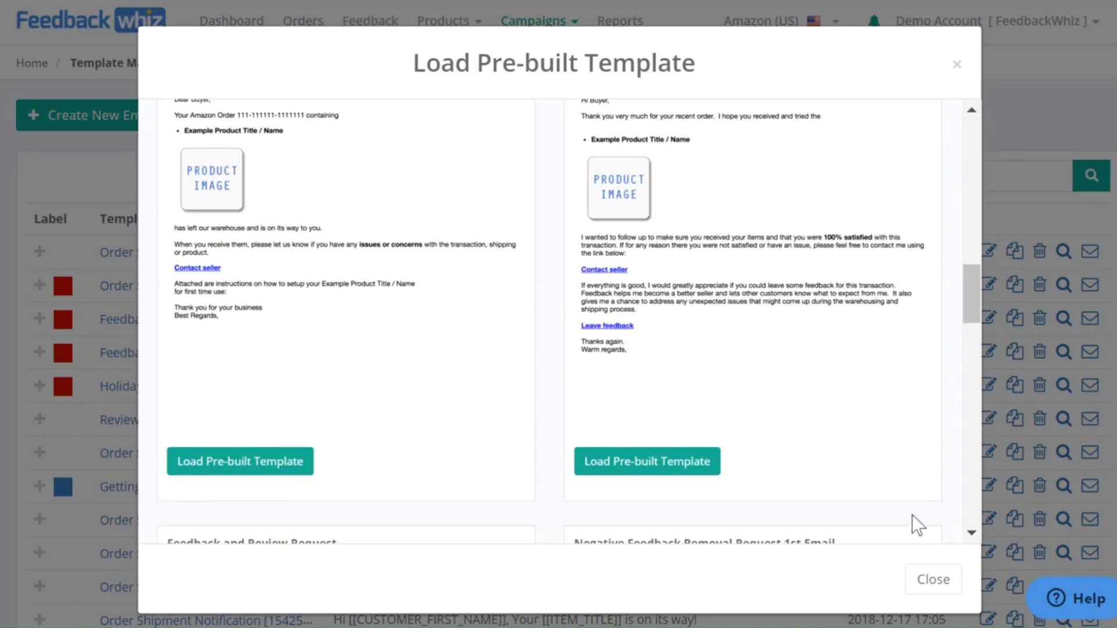
click(934, 580)
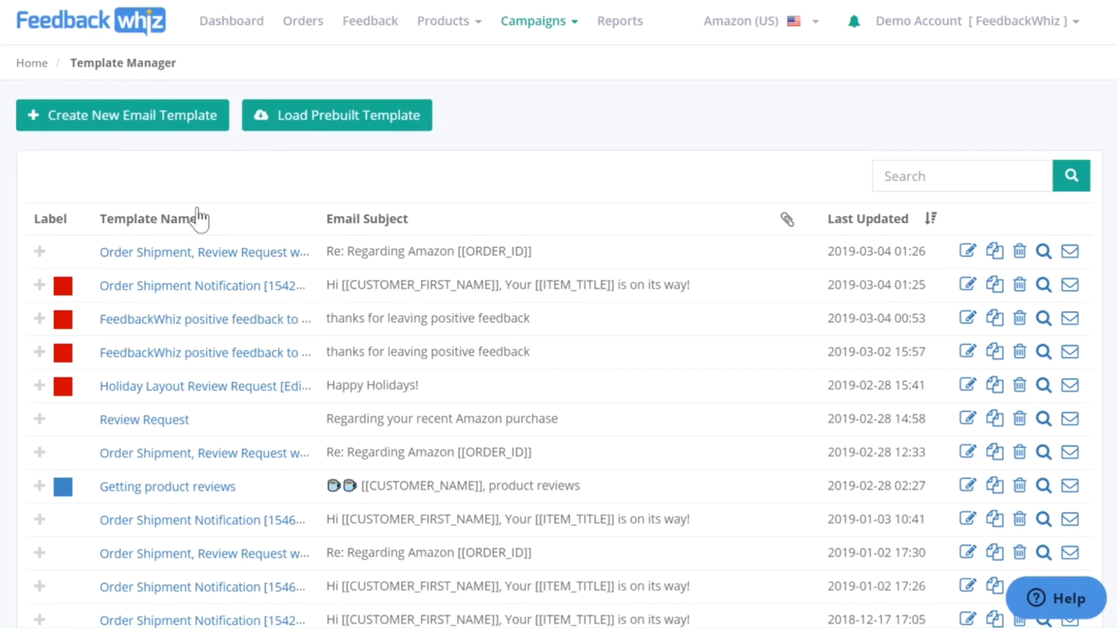
Create a new email template named 'reviews'
click(119, 136)
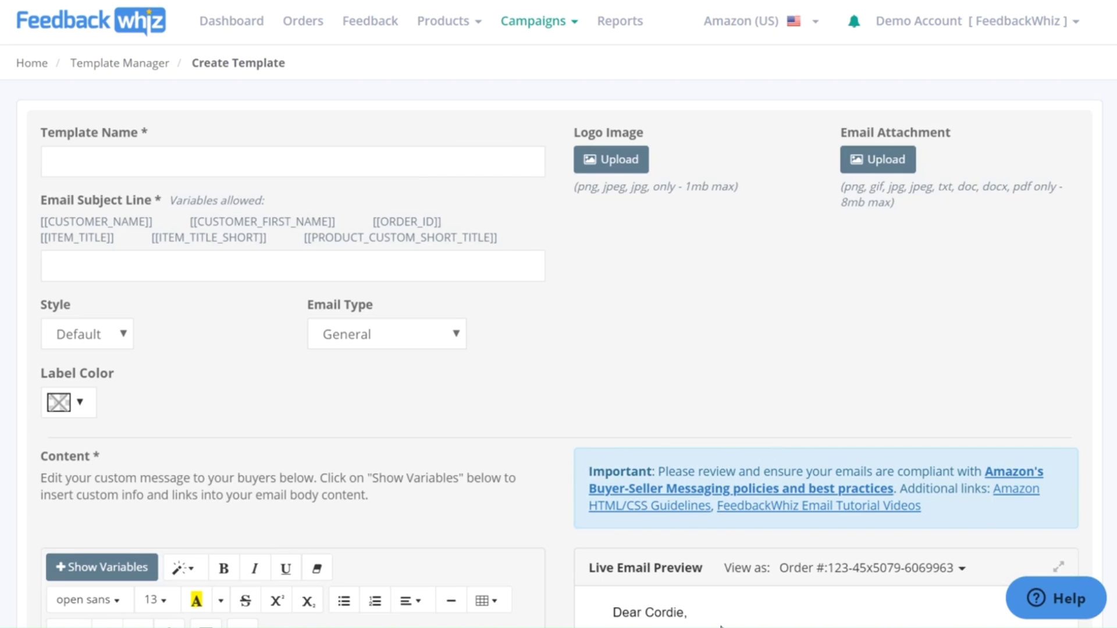
click(168, 163)
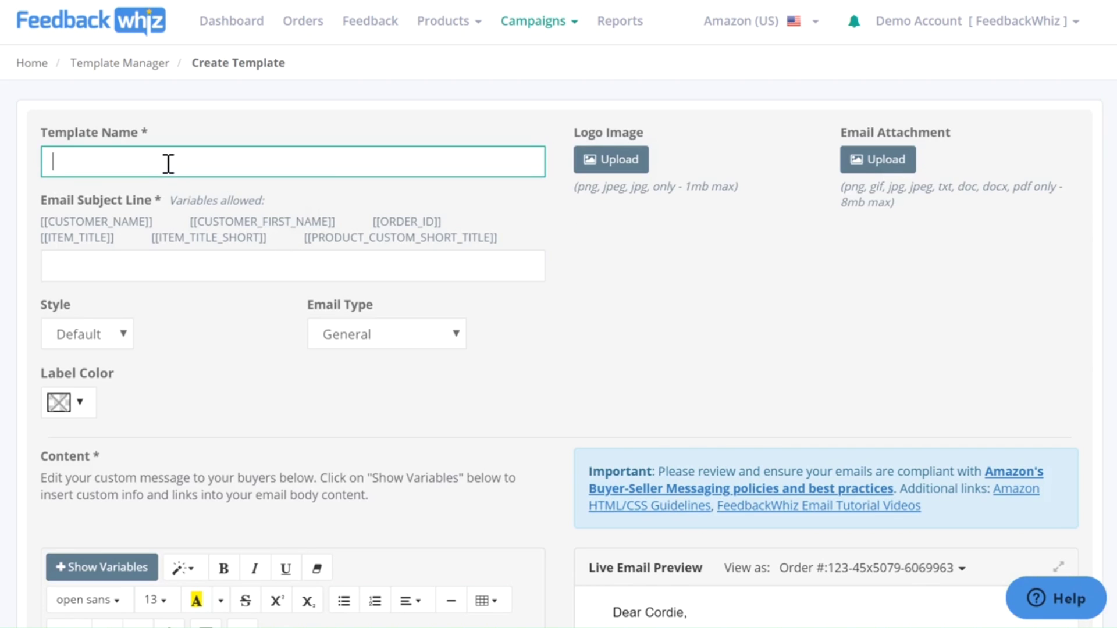
text(reviews)
Set the subject to 'Regarding your recent Amazon purchase [[ORDER_ID]]'
click(210, 267)
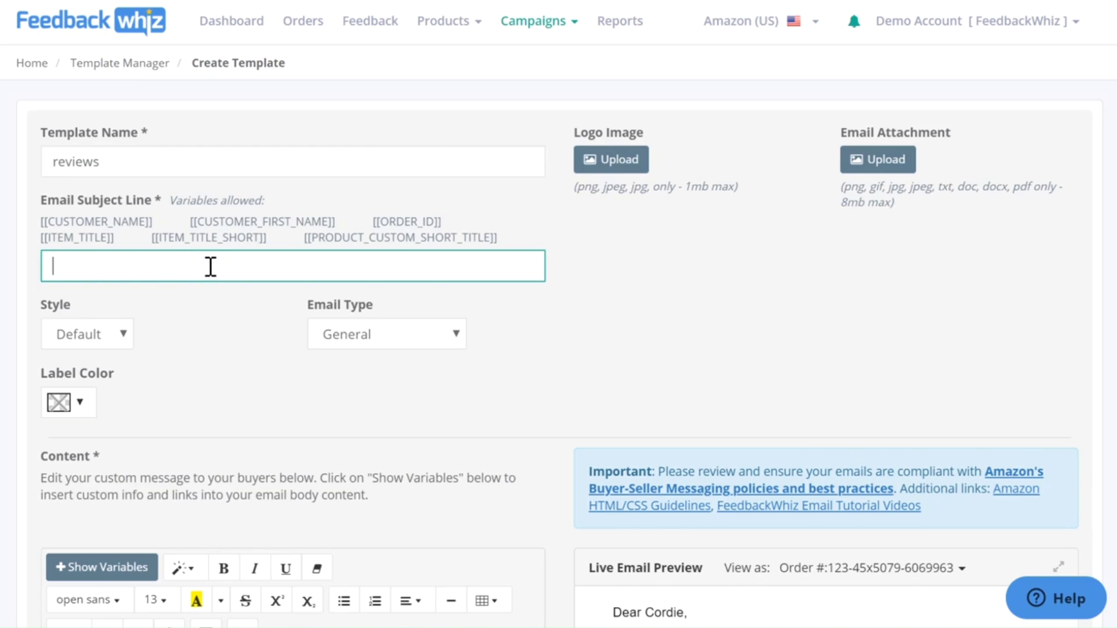
text(Regarding your recent Amazon purchase)
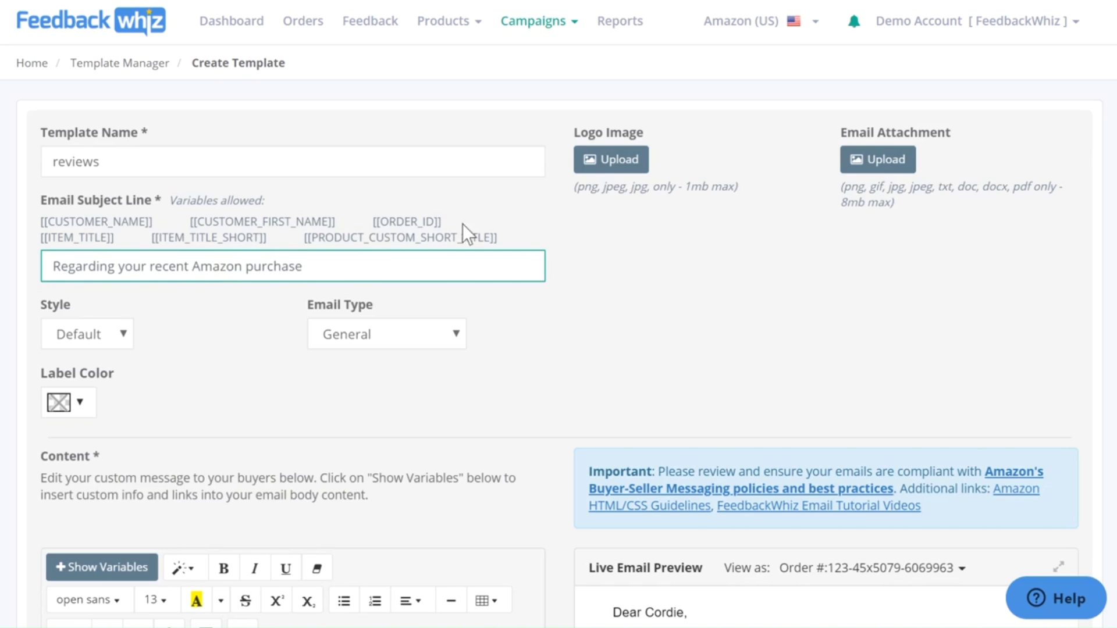
drag(443, 221, 388, 221)
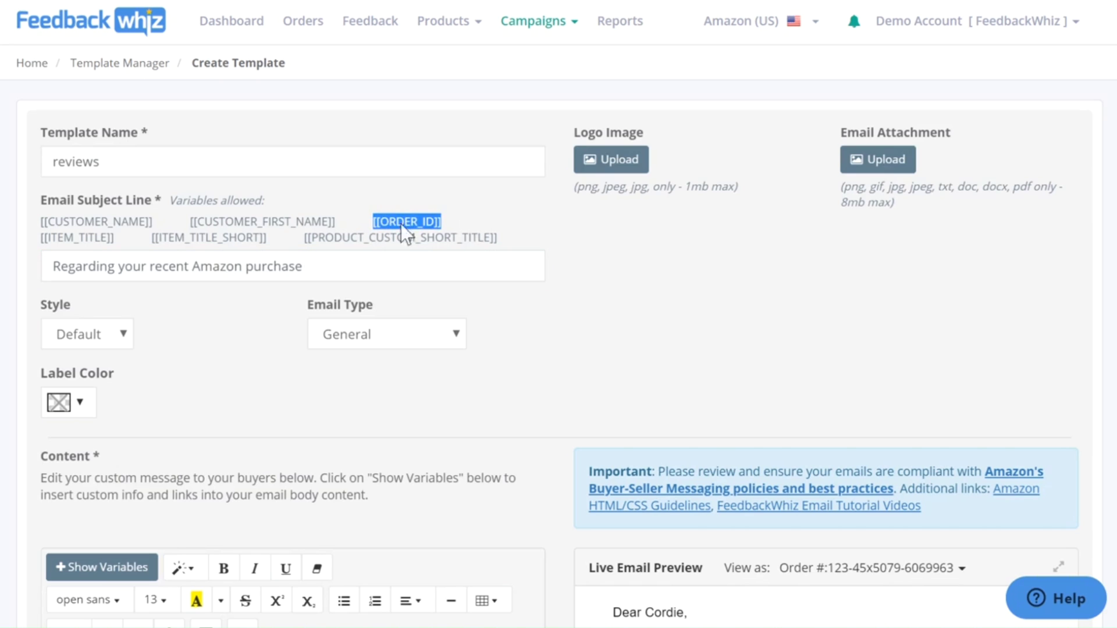
right_click(409, 224)
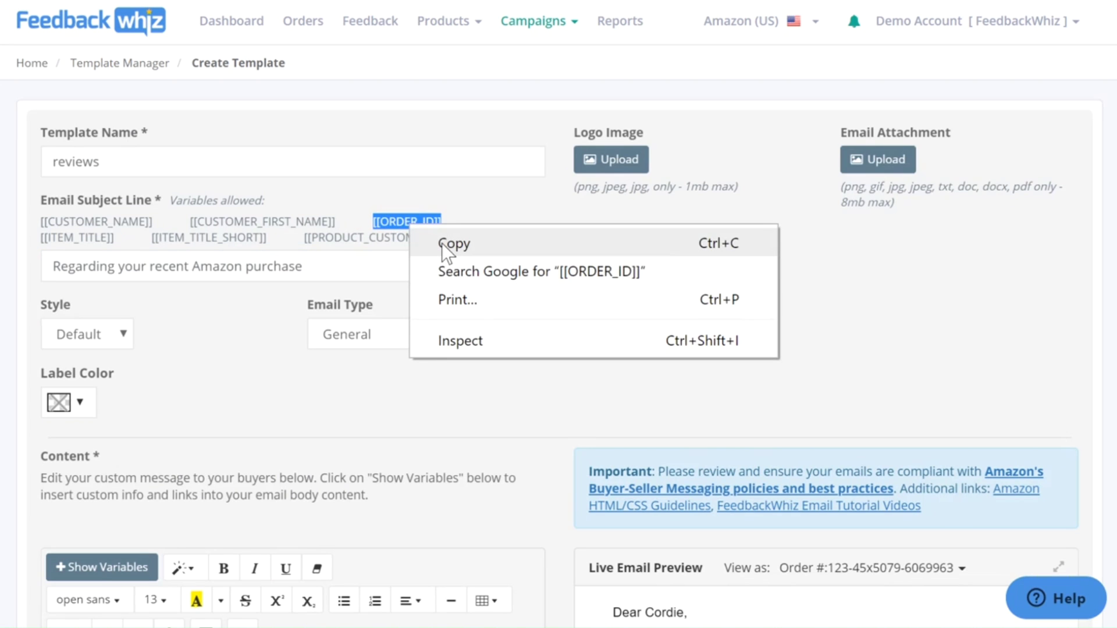
click(442, 244)
click(392, 272)
right_click(389, 270)
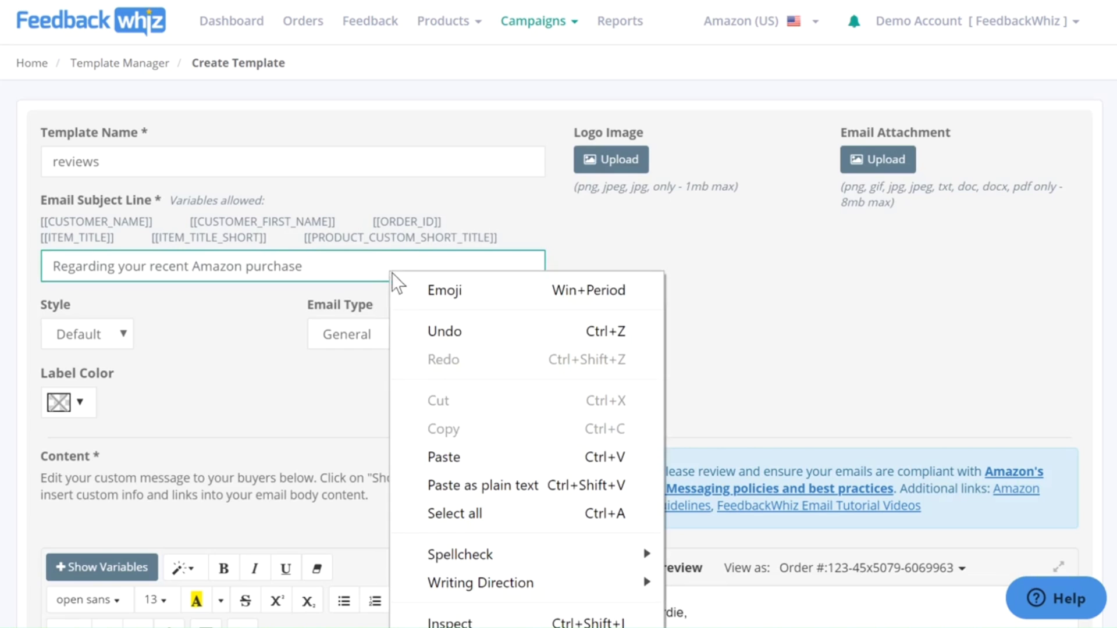
click(455, 454)
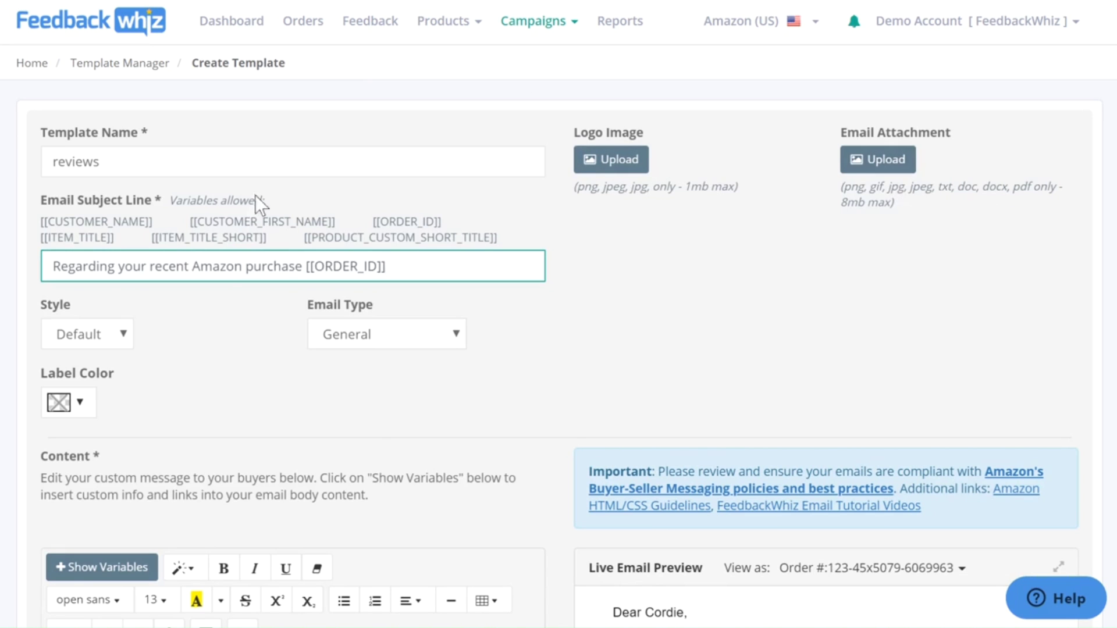
scroll(291, 368, down, 2)
Try the Blue and Gray email styles, then return the style to Default
scroll(292, 364, down, 2)
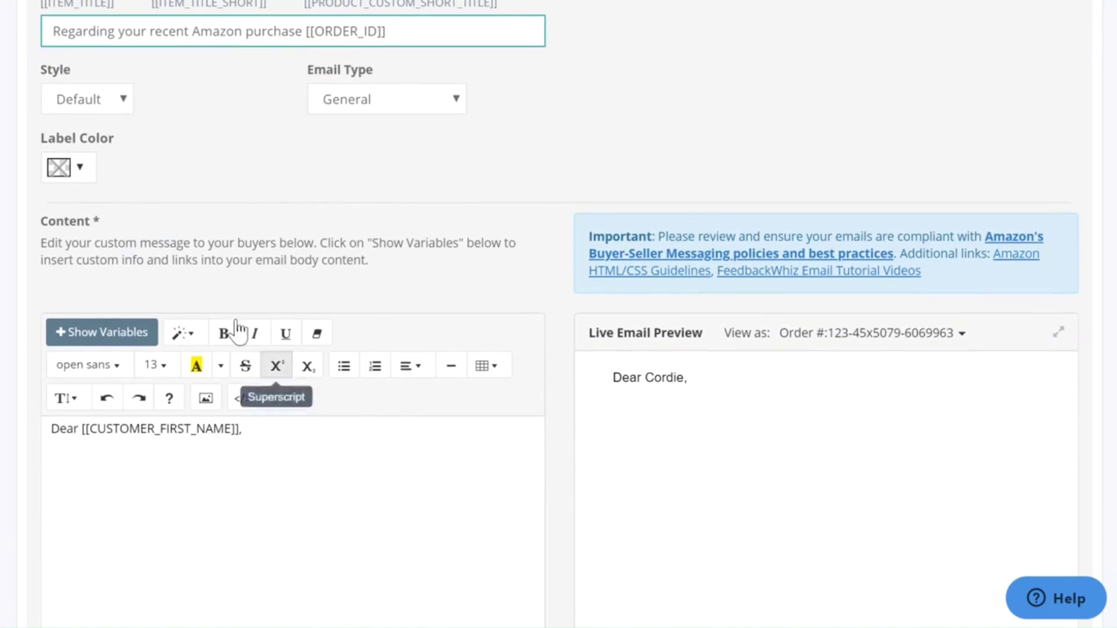
click(120, 103)
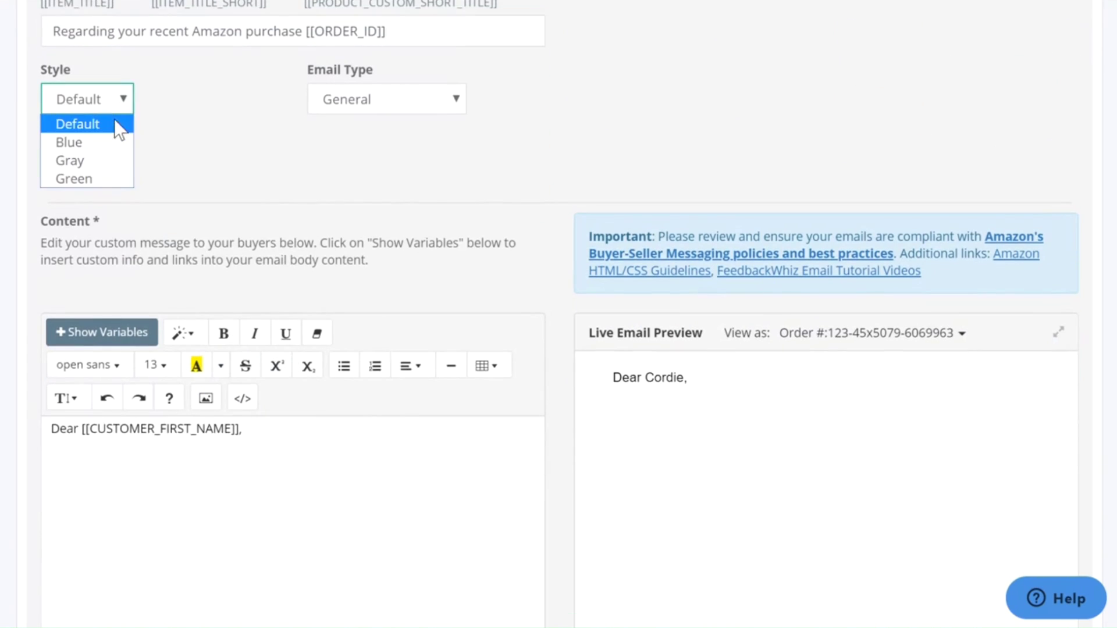
click(110, 142)
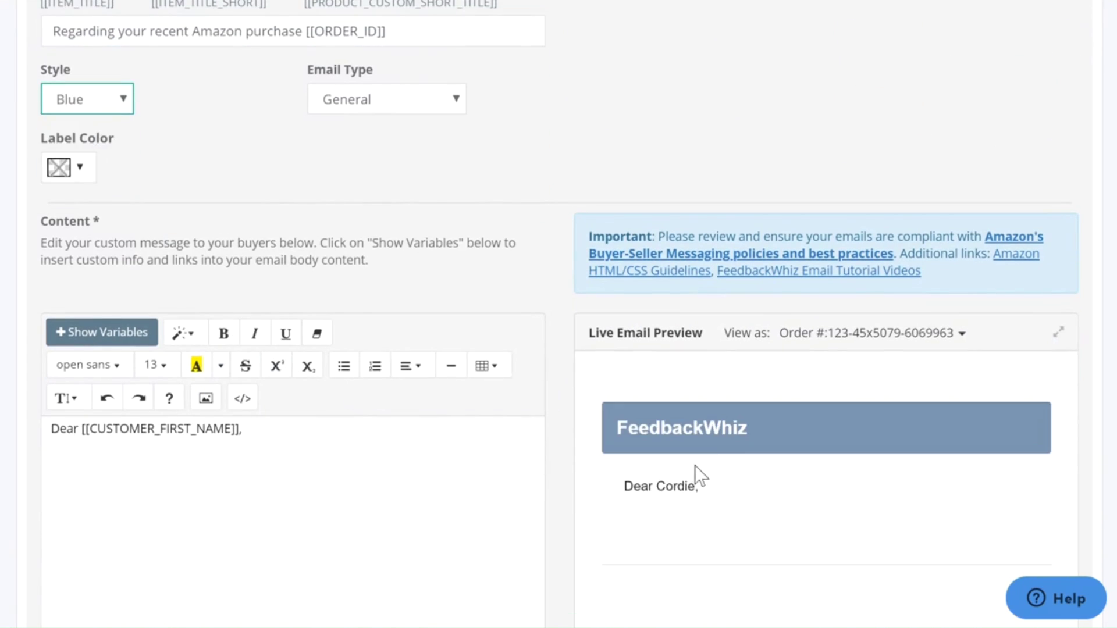
click(104, 99)
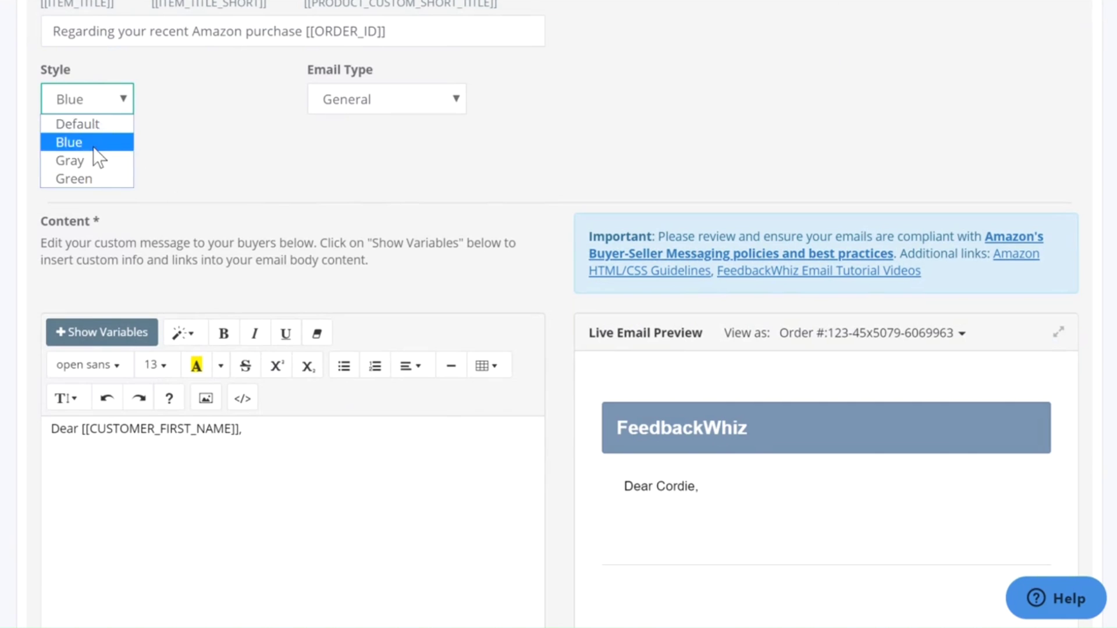
click(103, 161)
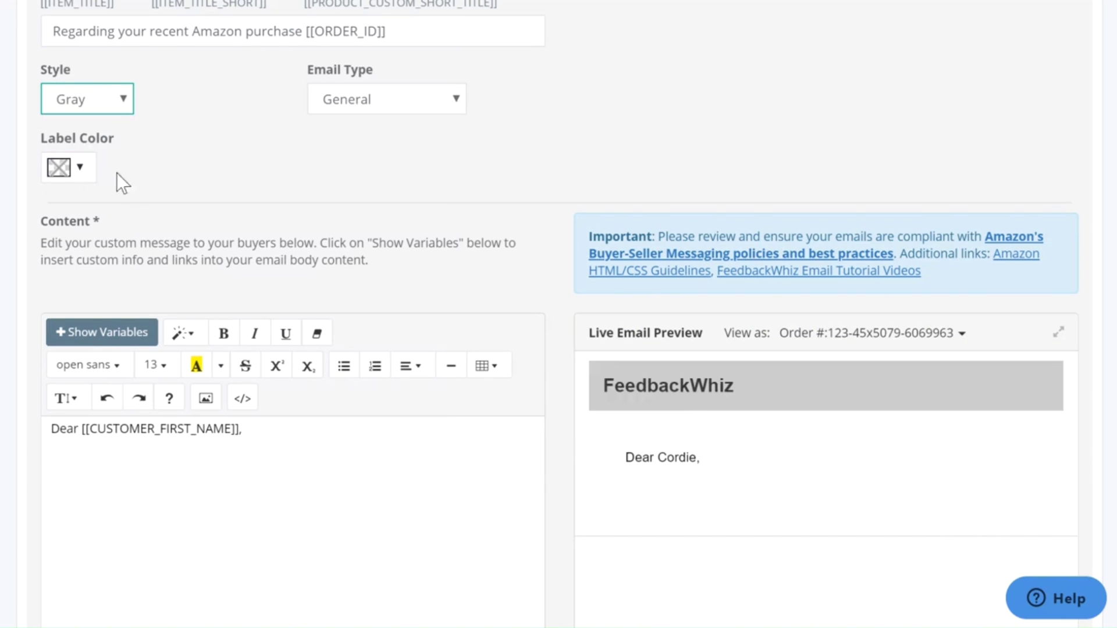
click(103, 98)
click(104, 122)
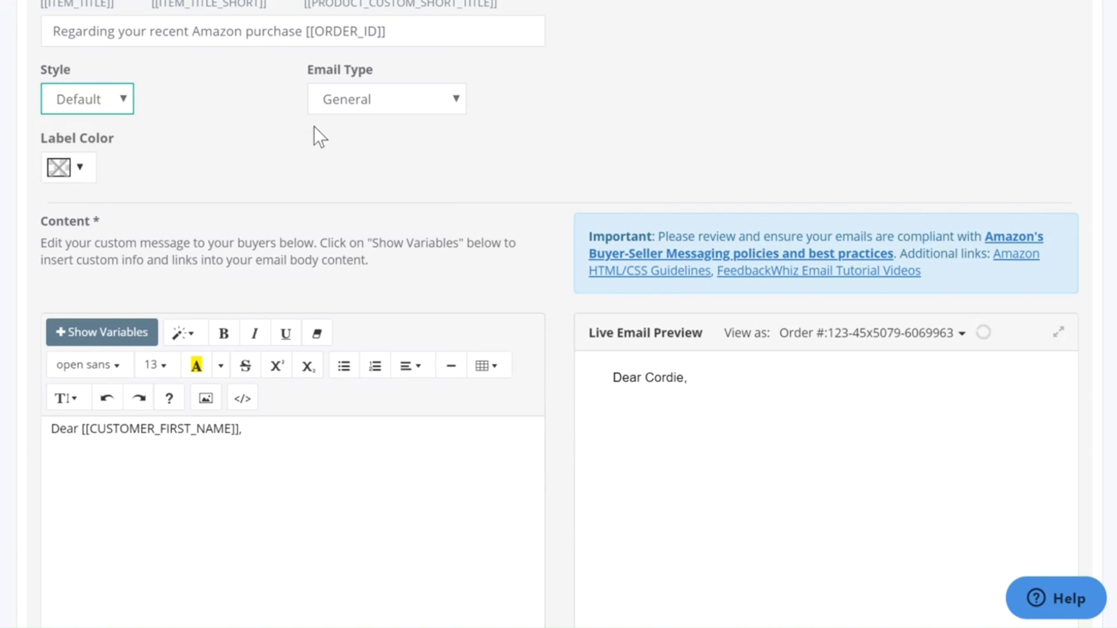
Set Email Type to Reviews and the label color to red
click(365, 102)
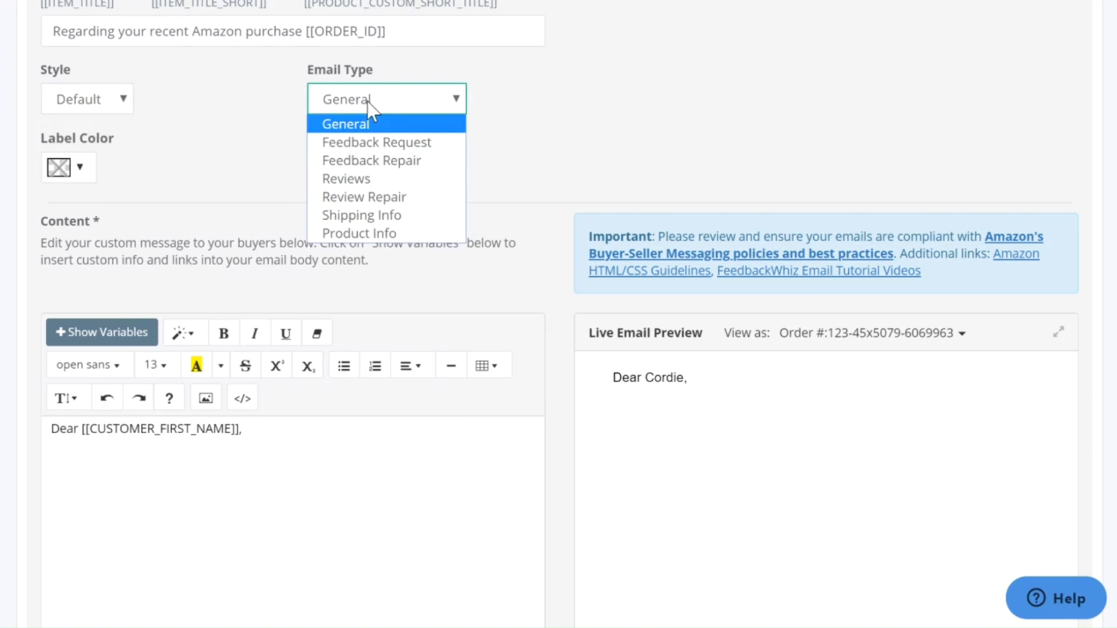
click(431, 180)
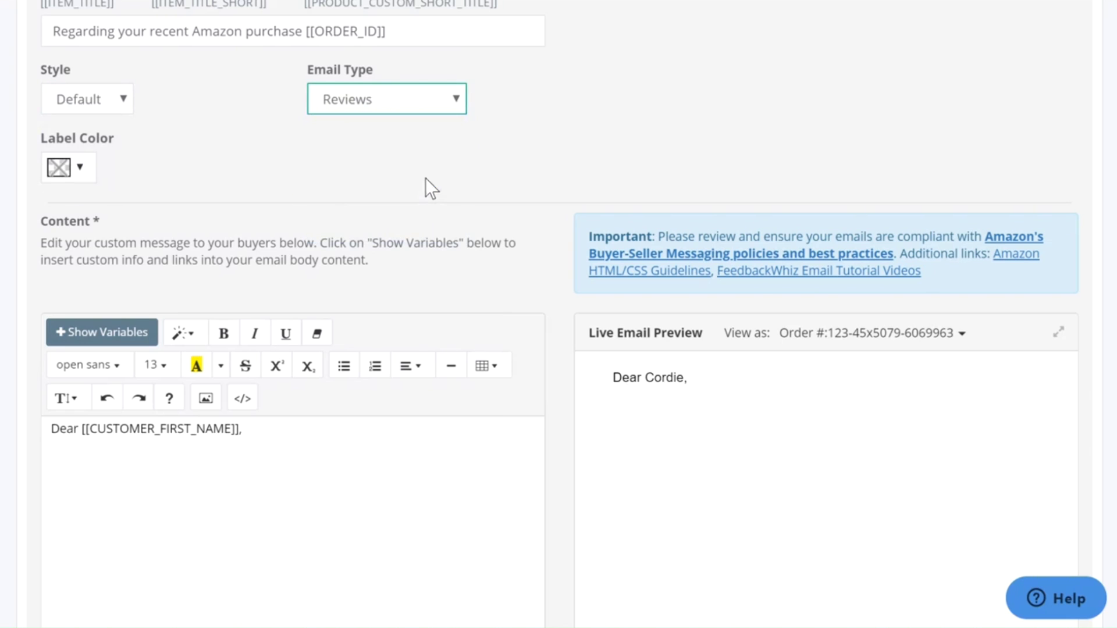
click(87, 190)
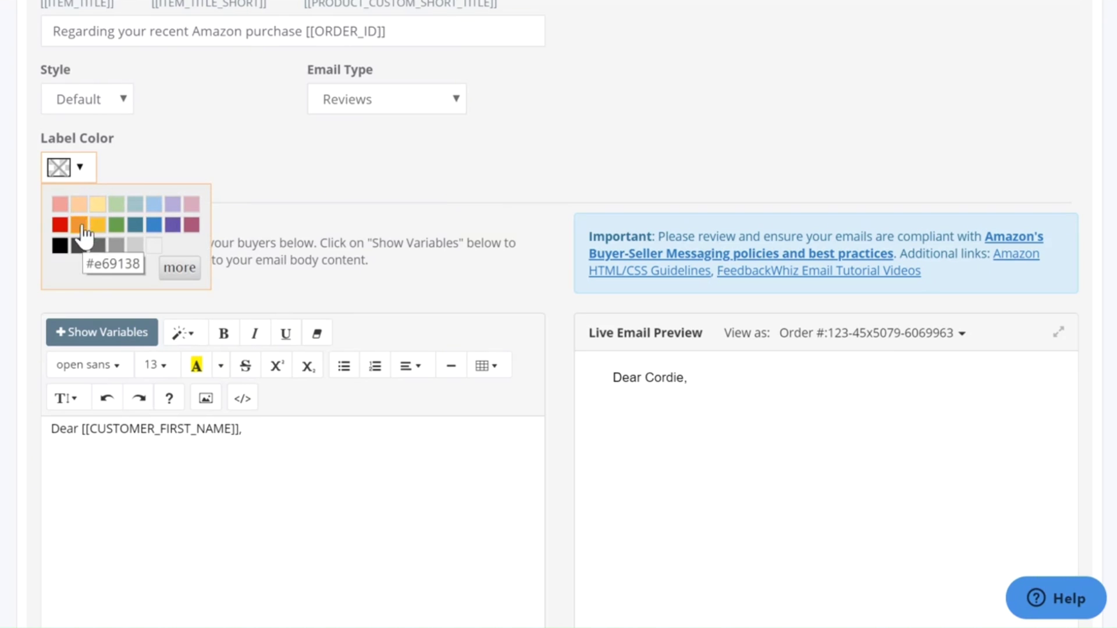
click(60, 225)
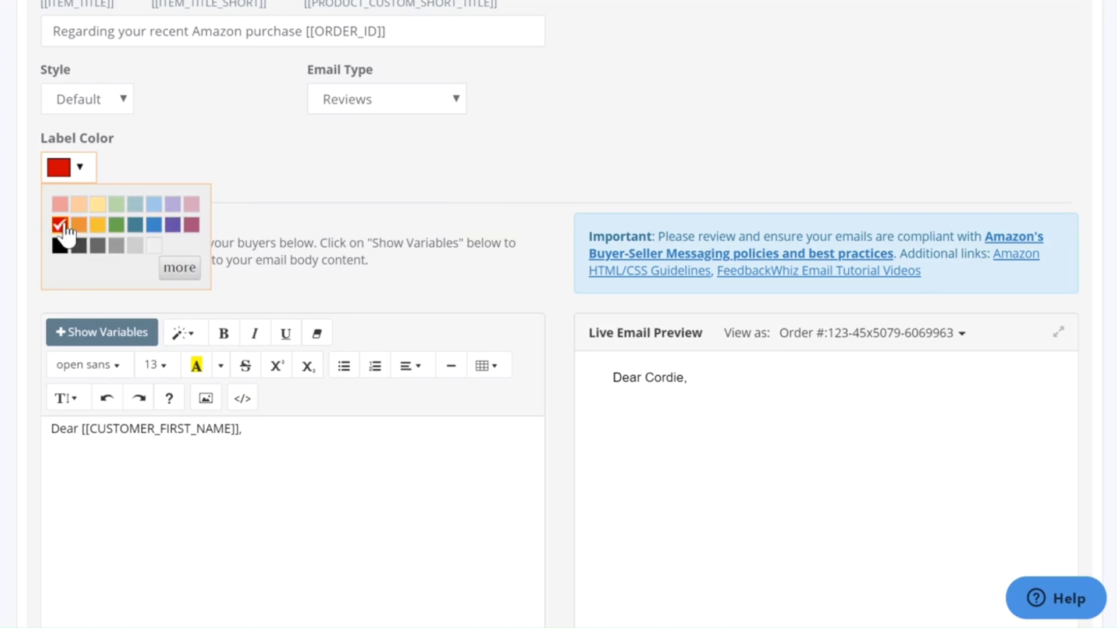
click(81, 181)
scroll(246, 210, down, 4)
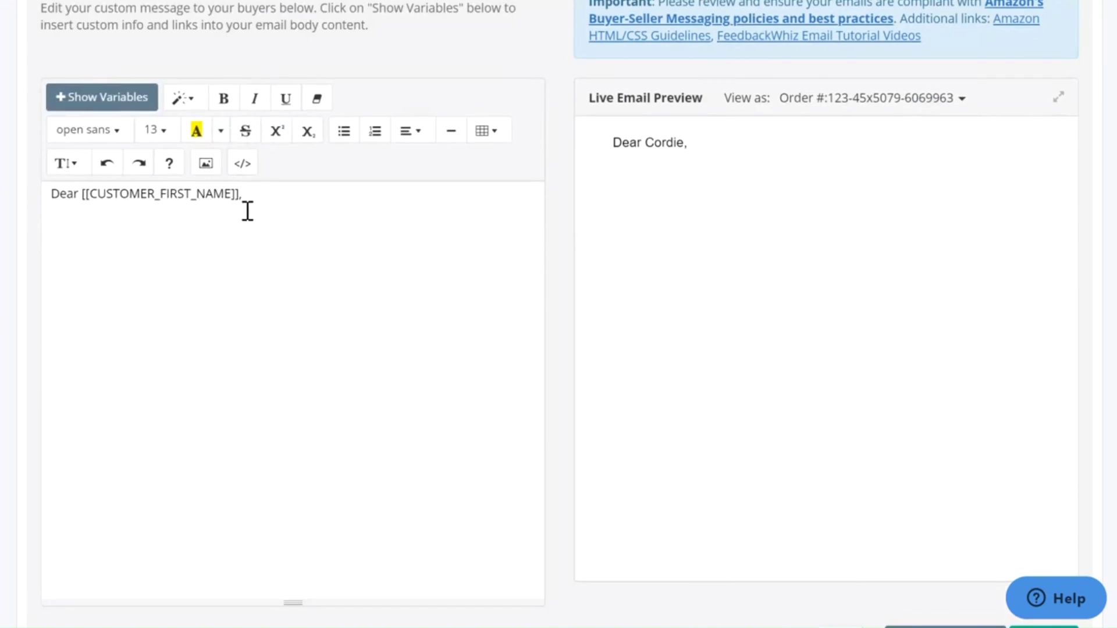
scroll(247, 211, up, 2)
scroll(247, 215, down, 3)
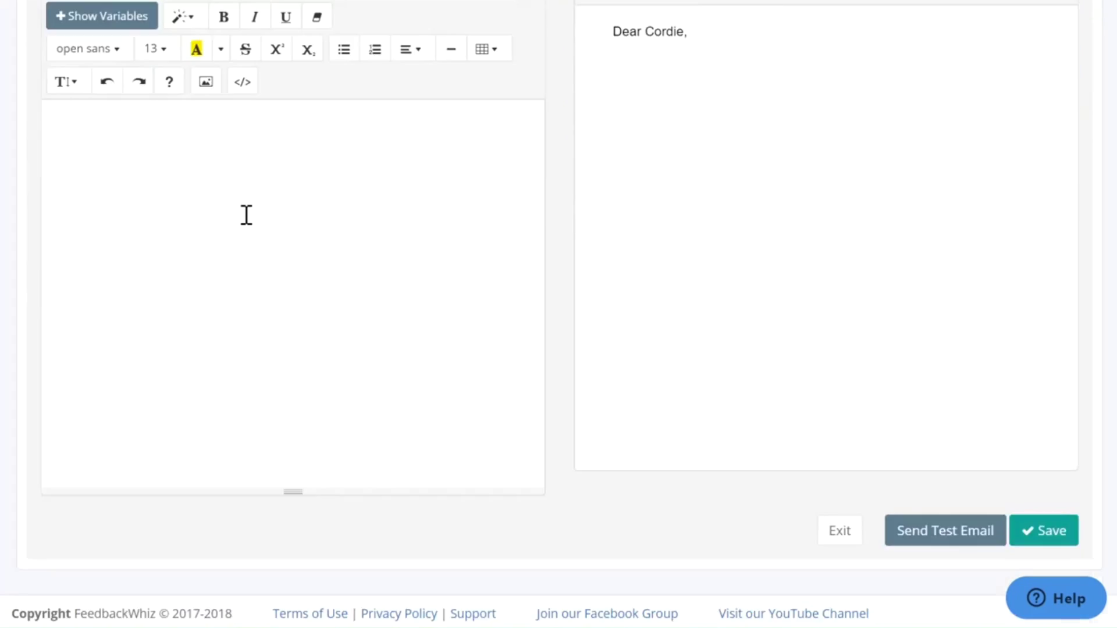
scroll(247, 216, up, 2)
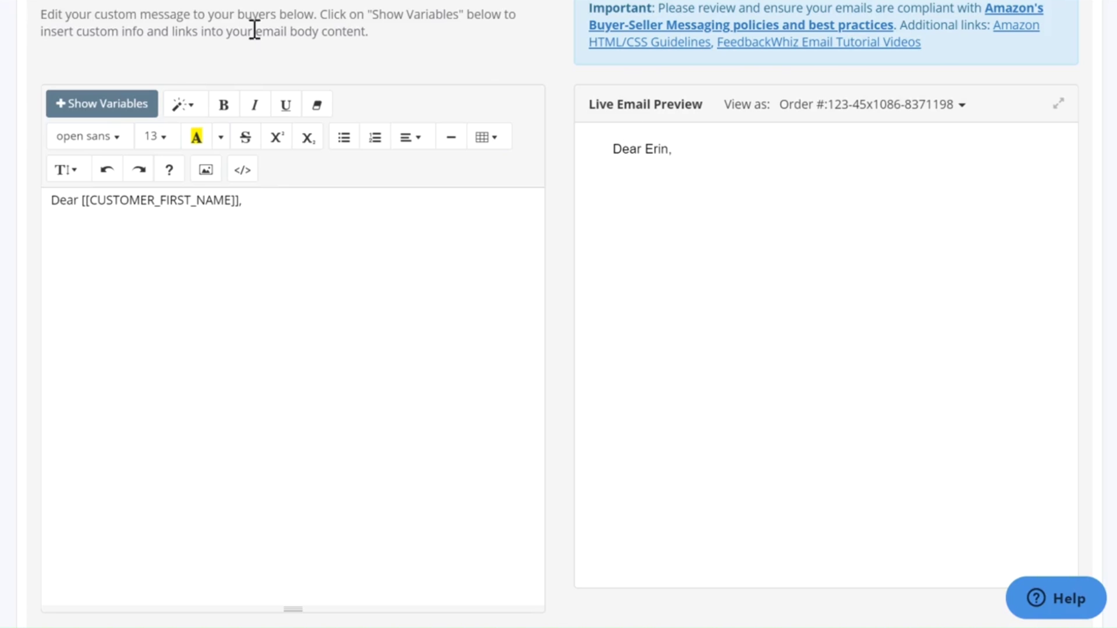
click(117, 120)
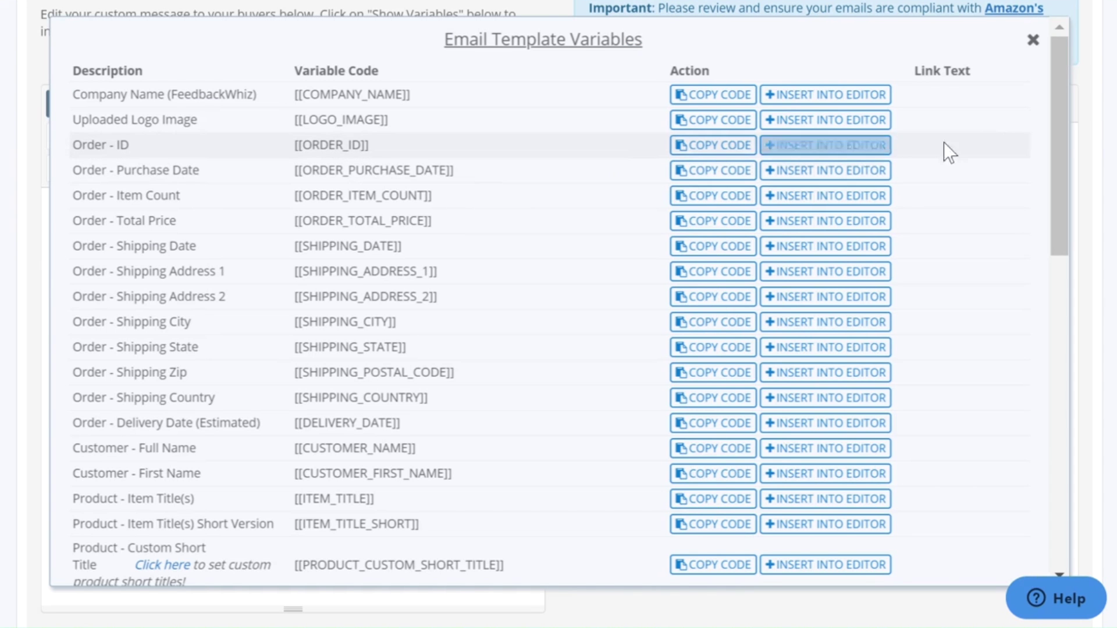
drag(1058, 128, 1073, 75)
click(1074, 75)
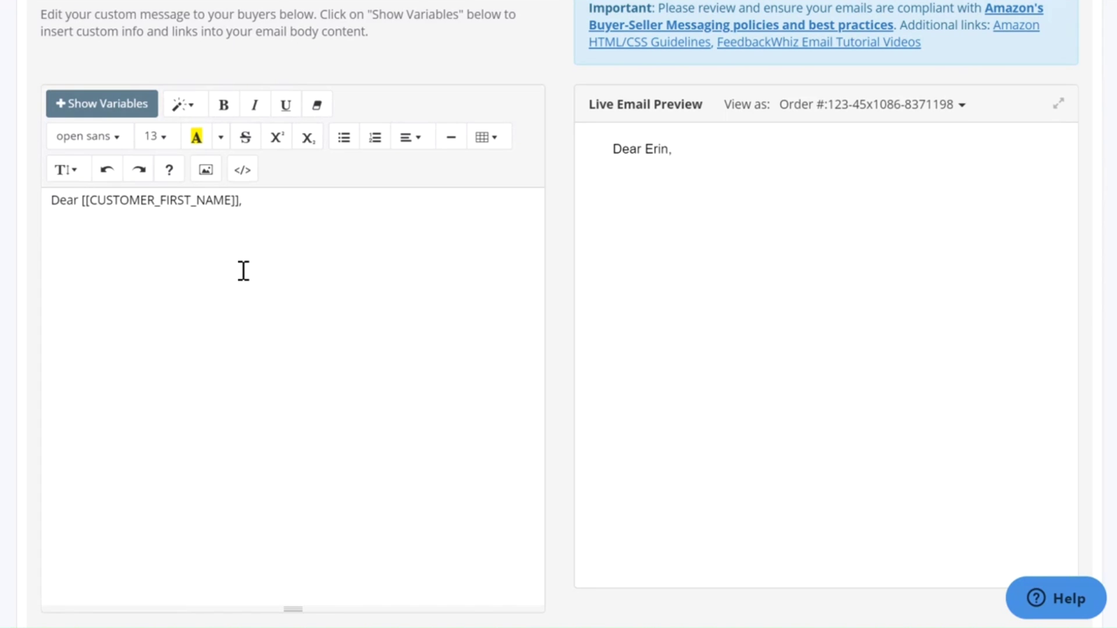
text(I'm happy you hav)
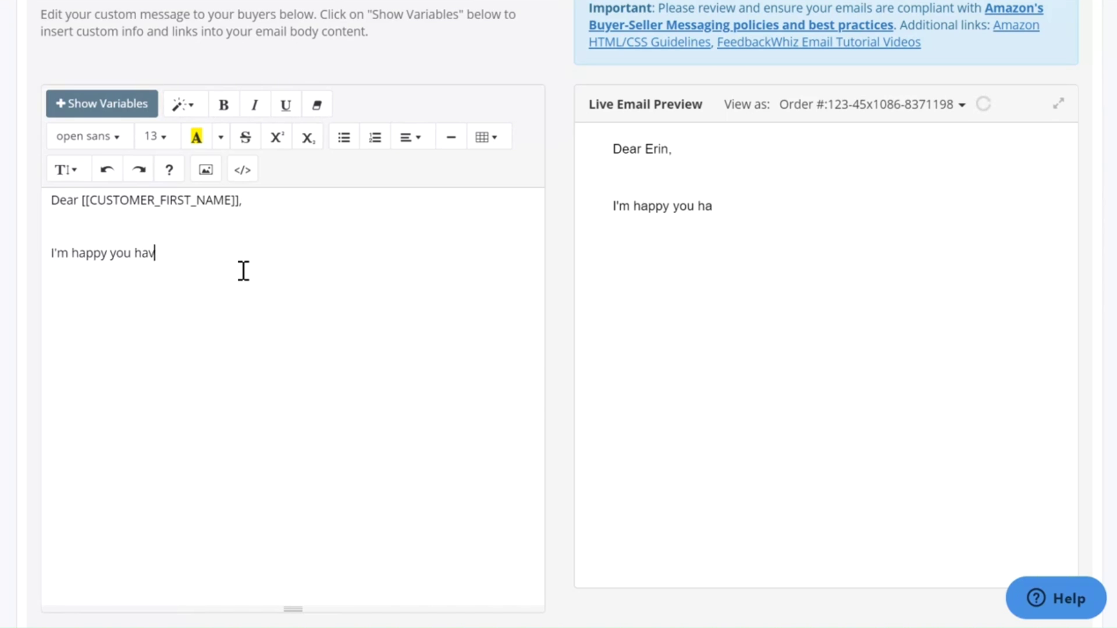
text(e purca)
text(hased)
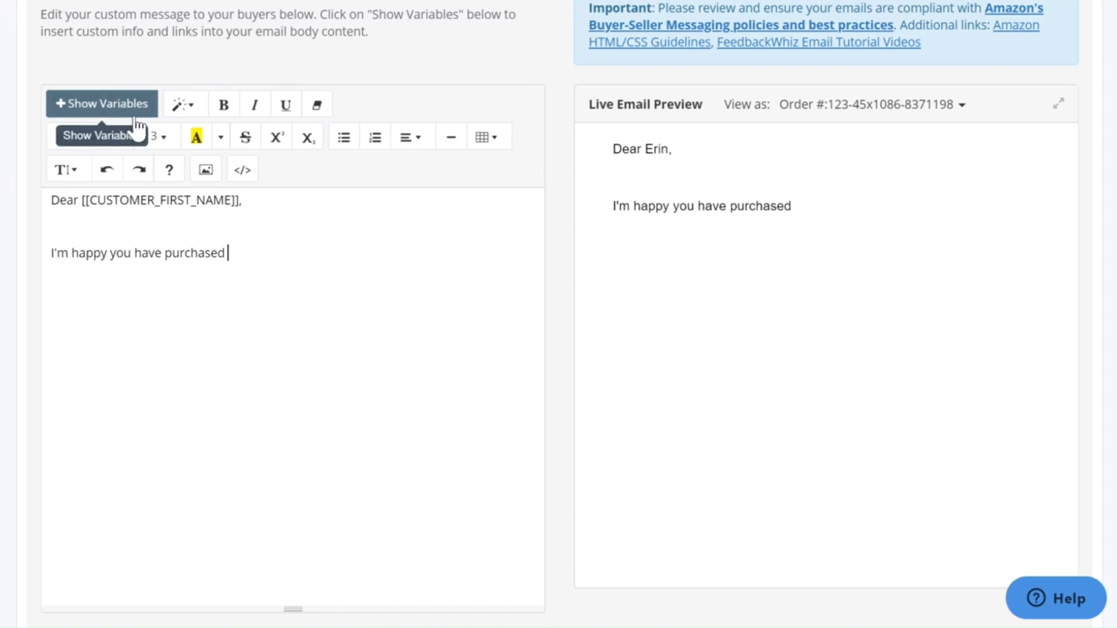
Insert the [[ITEM_TITLE]] variable after 'purchased' and start a new paragraph
click(121, 104)
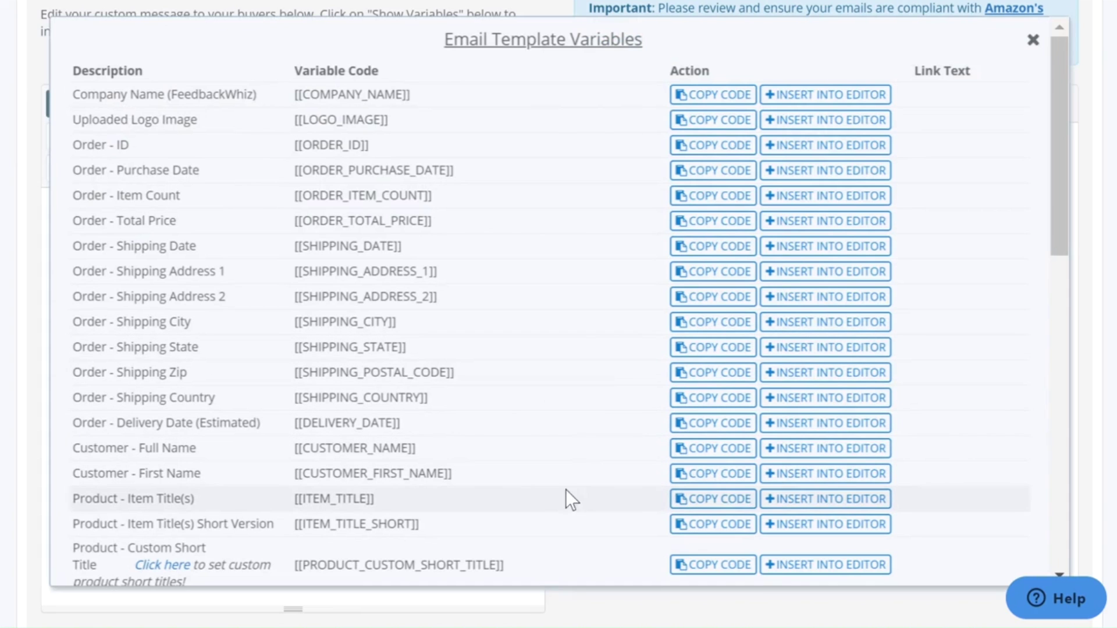
click(679, 502)
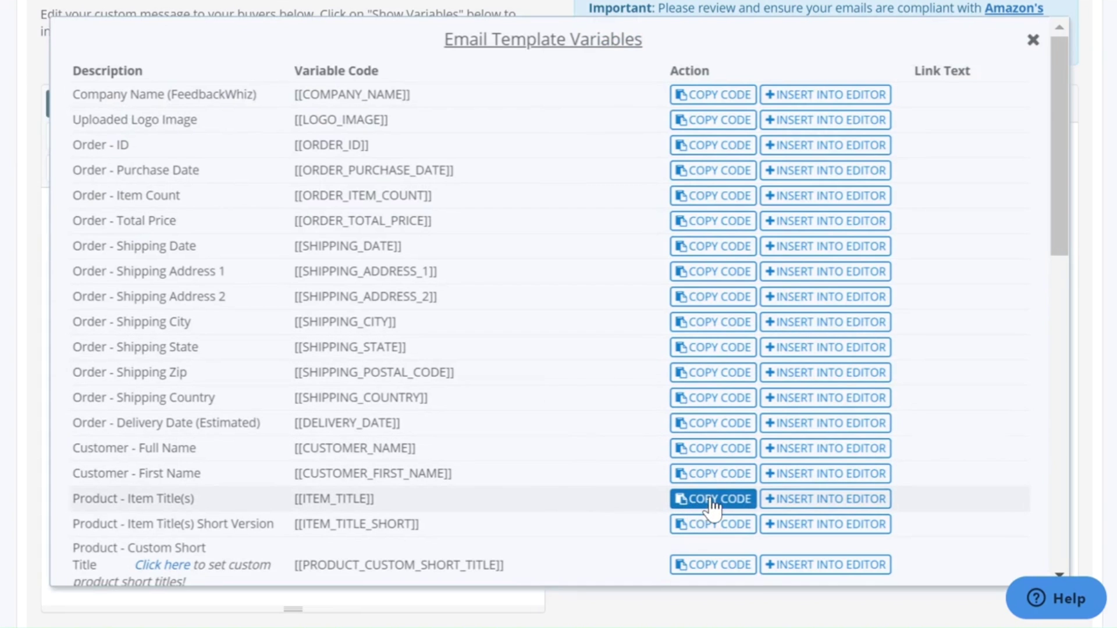
click(712, 502)
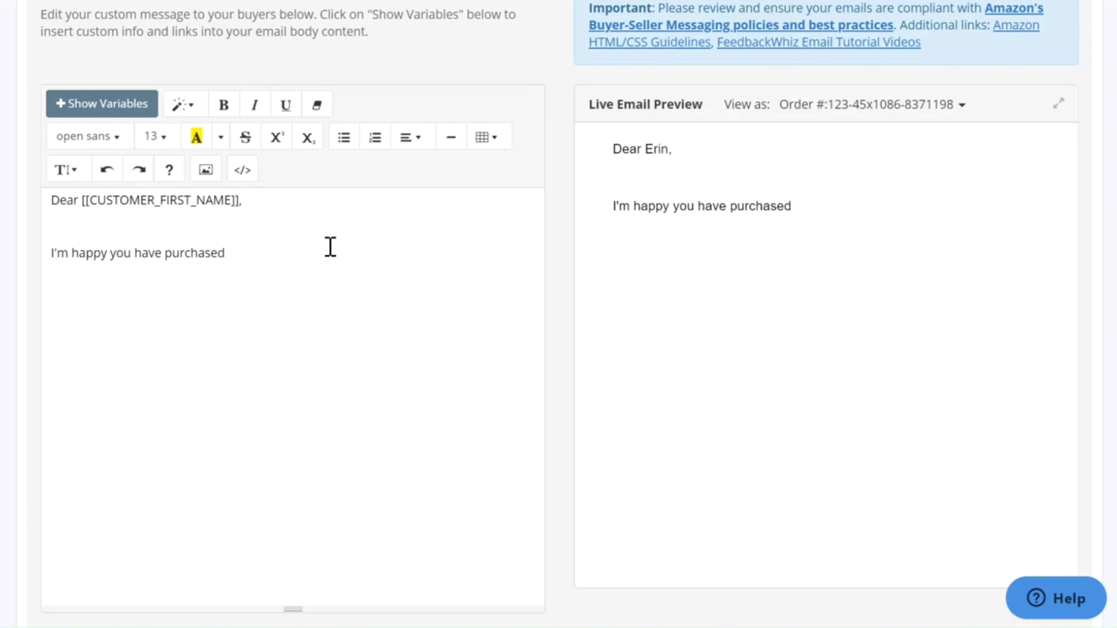
text([[ITEM_TITLE]])
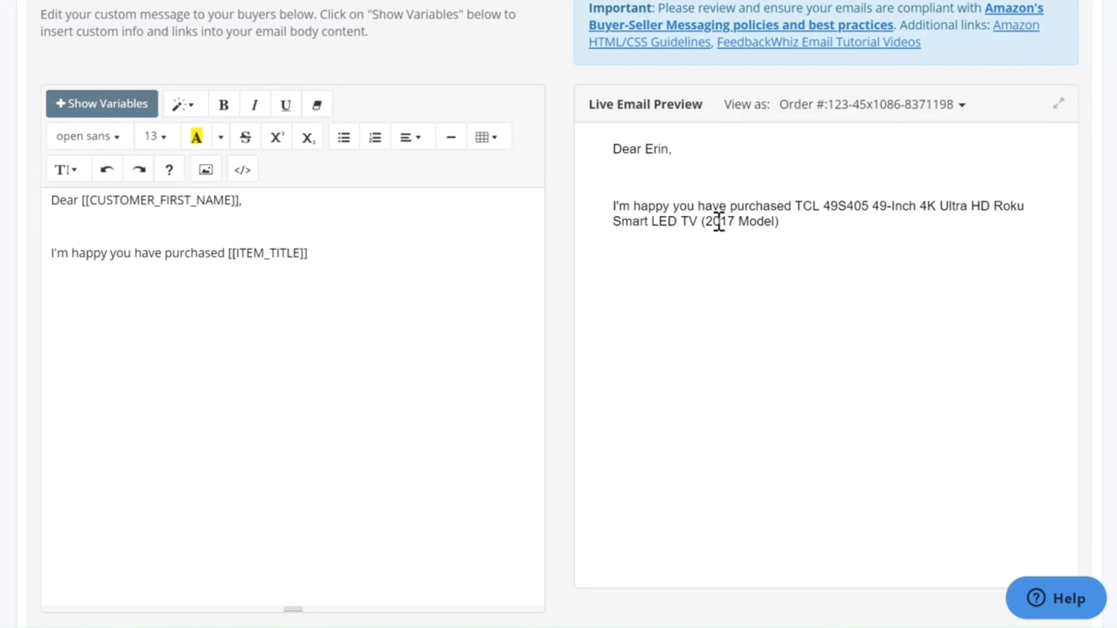
key(Return)
key(Return)
Paste the [[PRODUCT_IMAGE]] variable on the empty line below the title
click(119, 108)
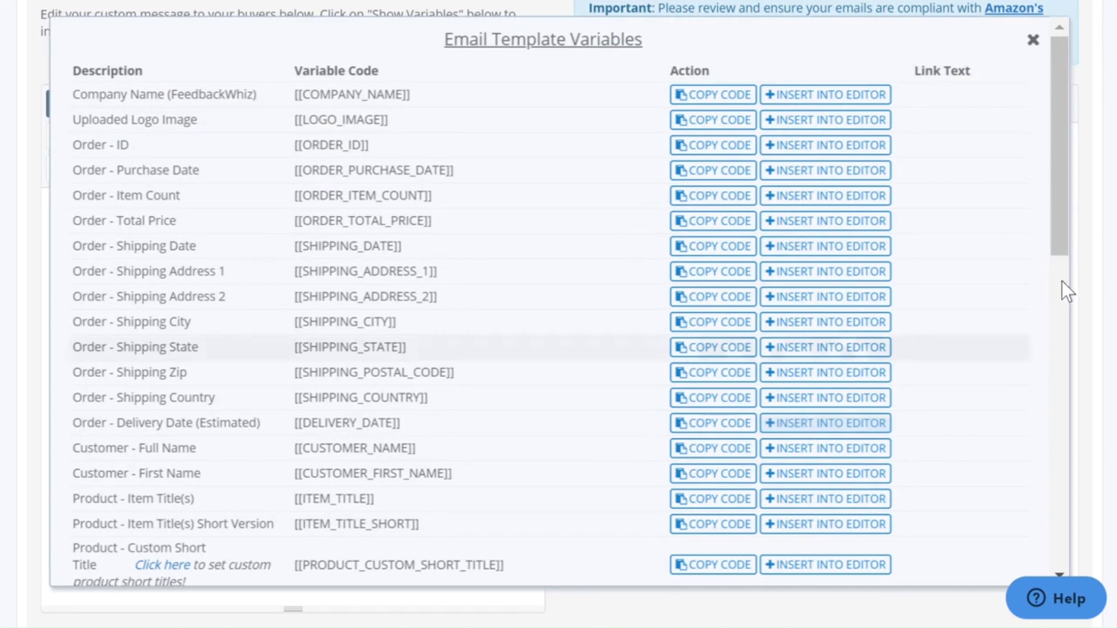
drag(1070, 193, 1060, 286)
click(701, 413)
click(118, 302)
right_click(118, 301)
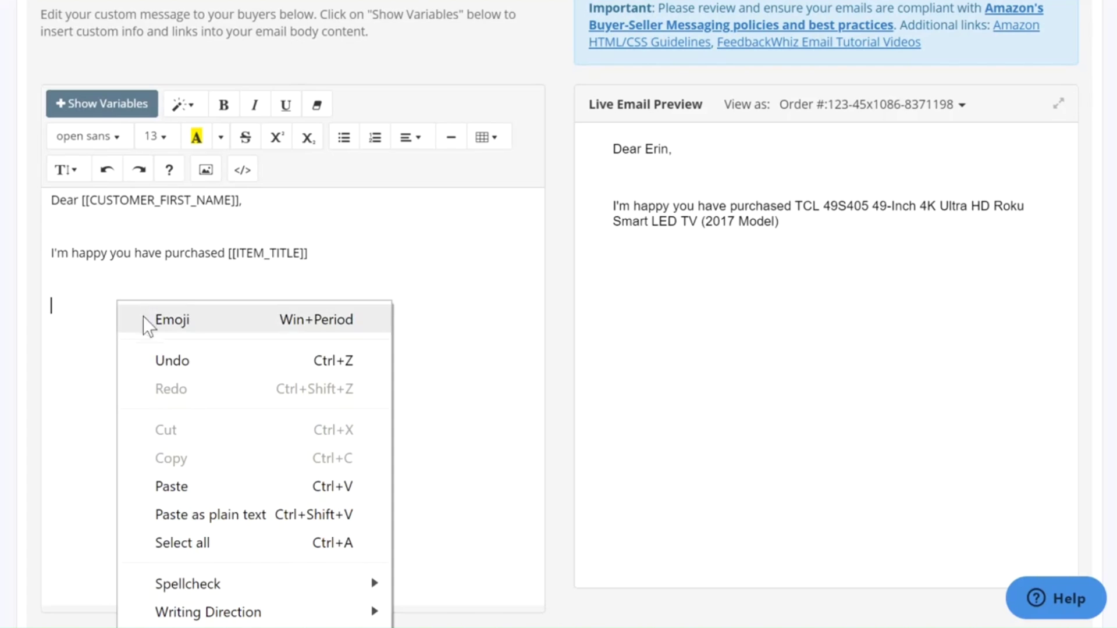
click(233, 491)
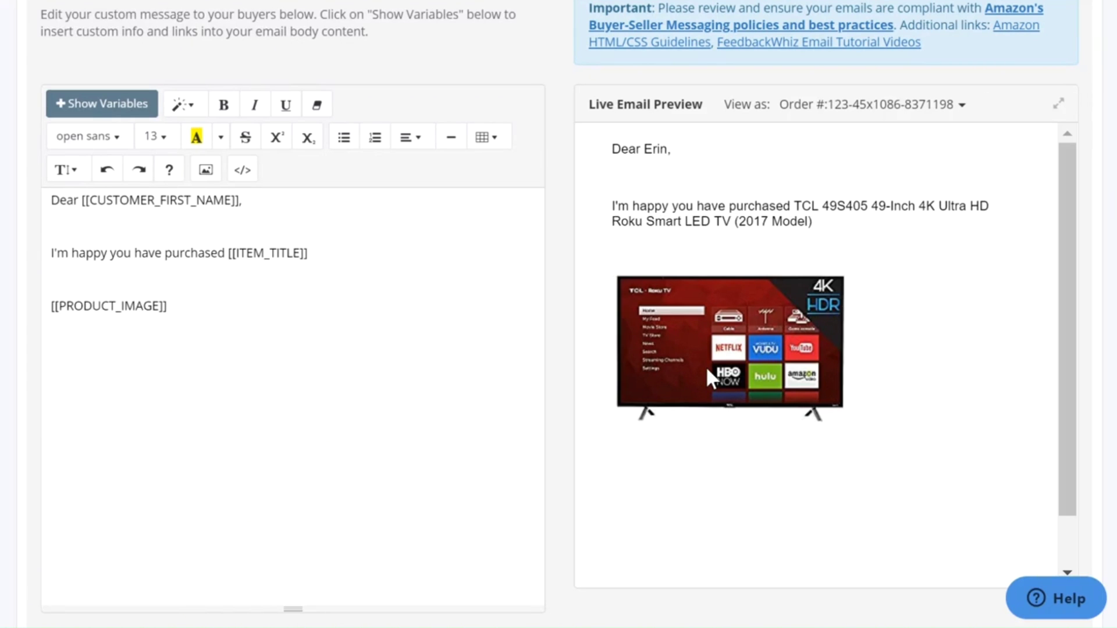
key(Return)
key(Return)
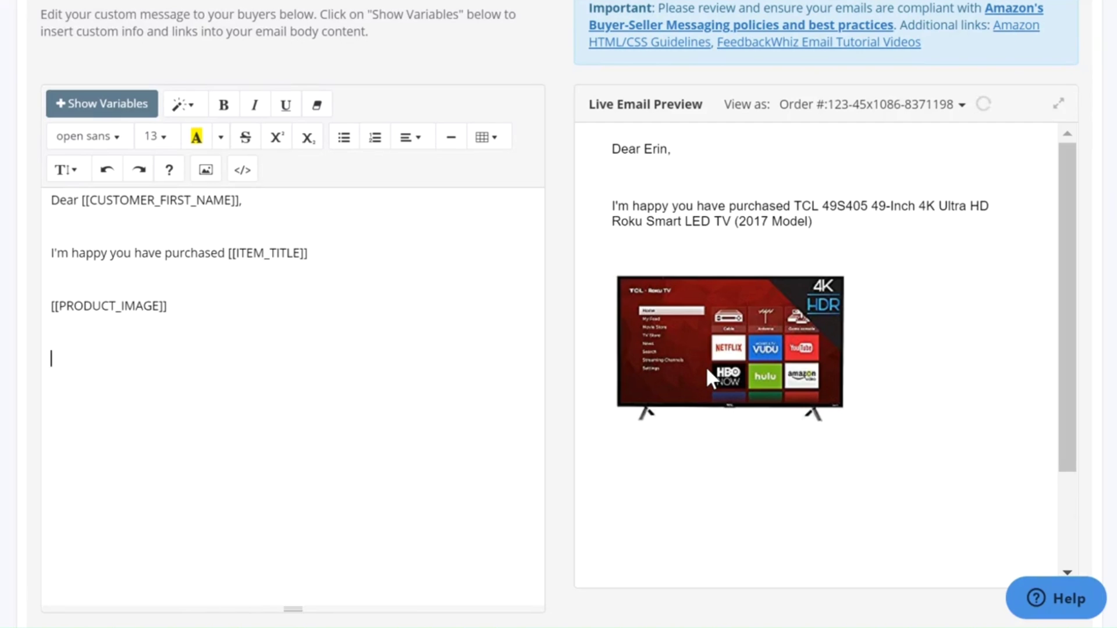
Type the line 'May you please help me by writing a product review? I would really appreciate it!'
text(May you please)
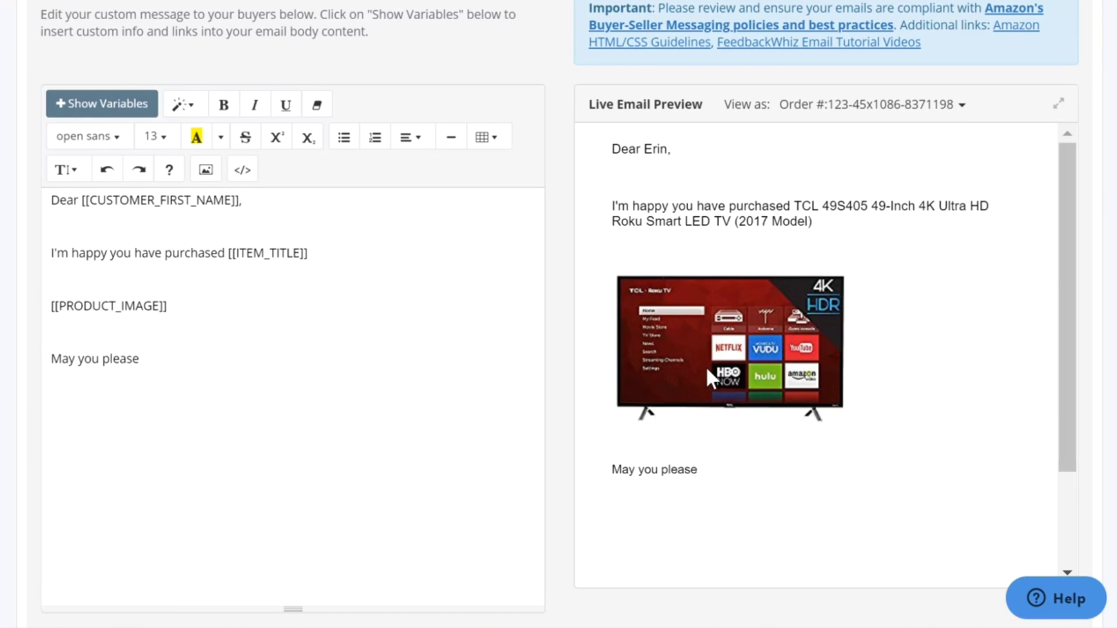
text( help me by writing )
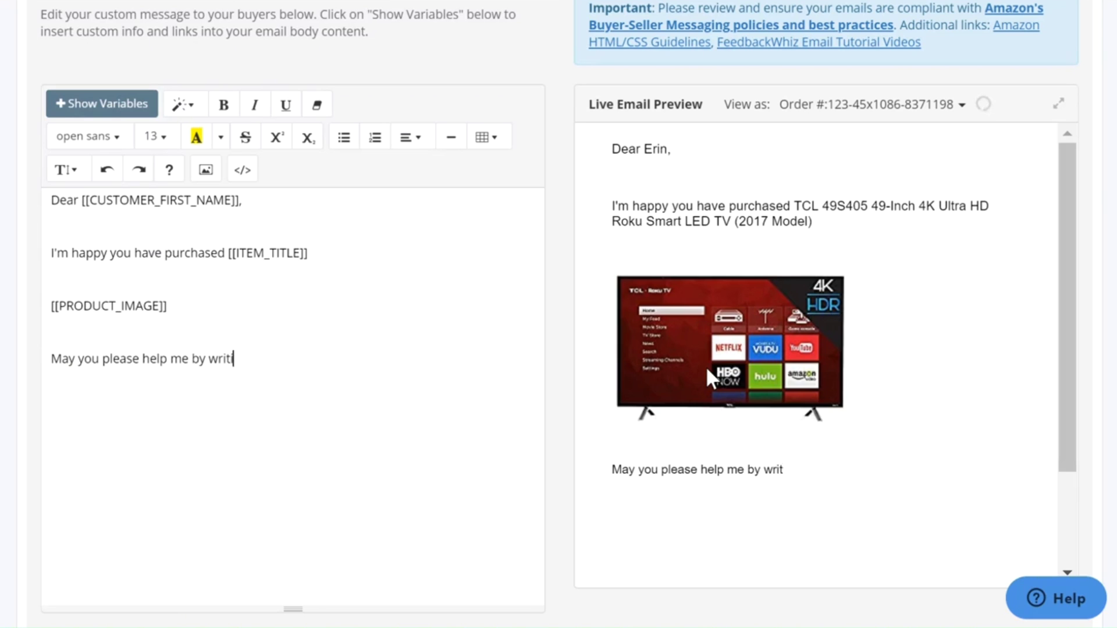
text(a)
text( product )
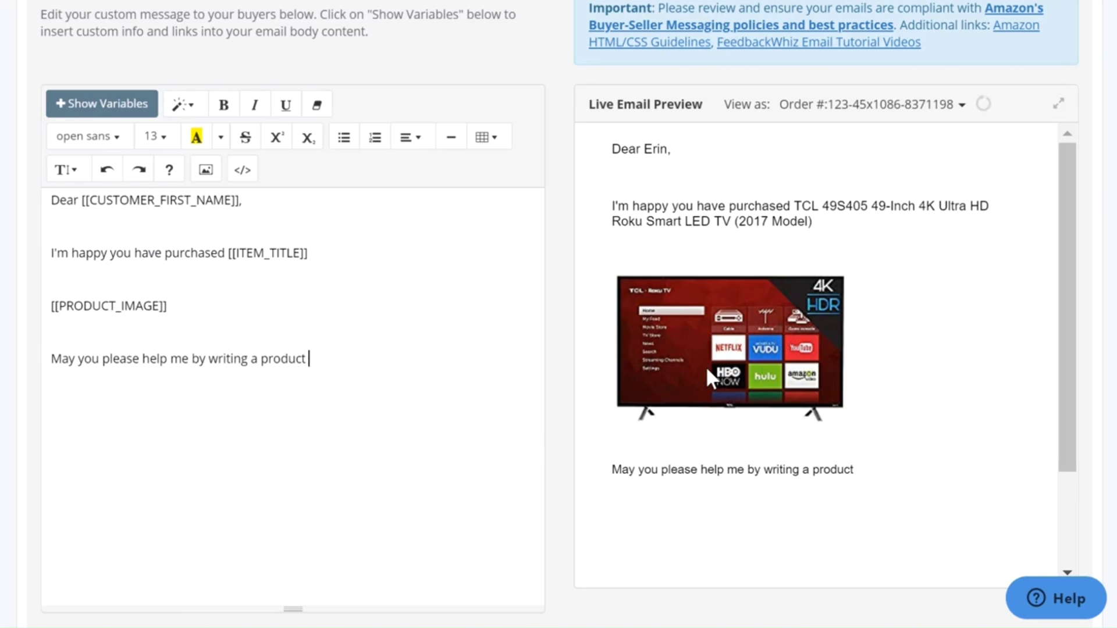
text(review?)
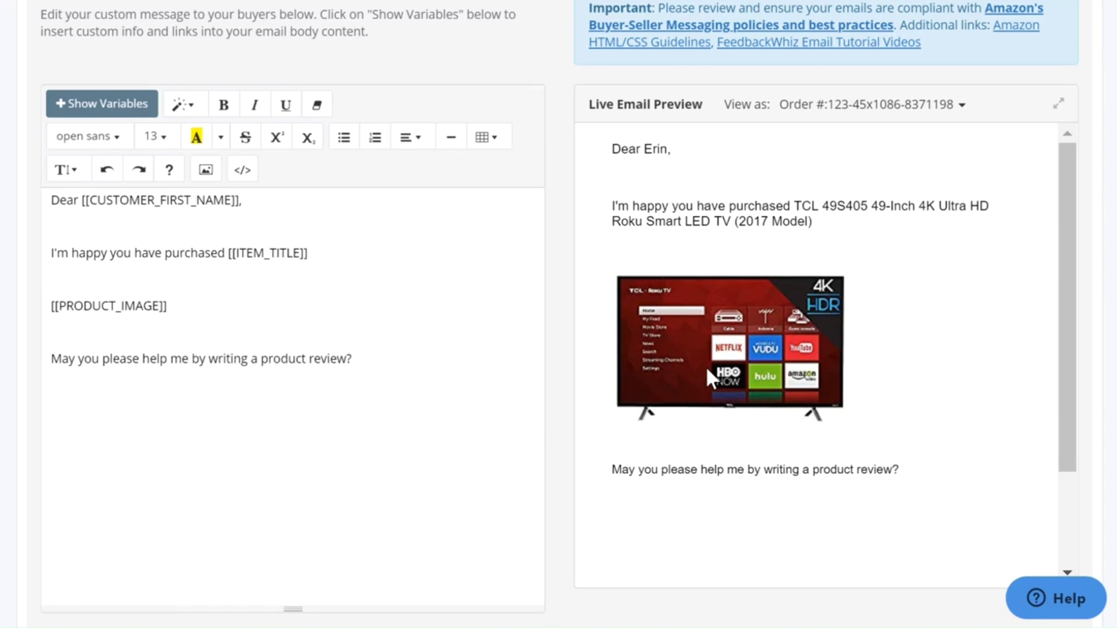
text( I would )
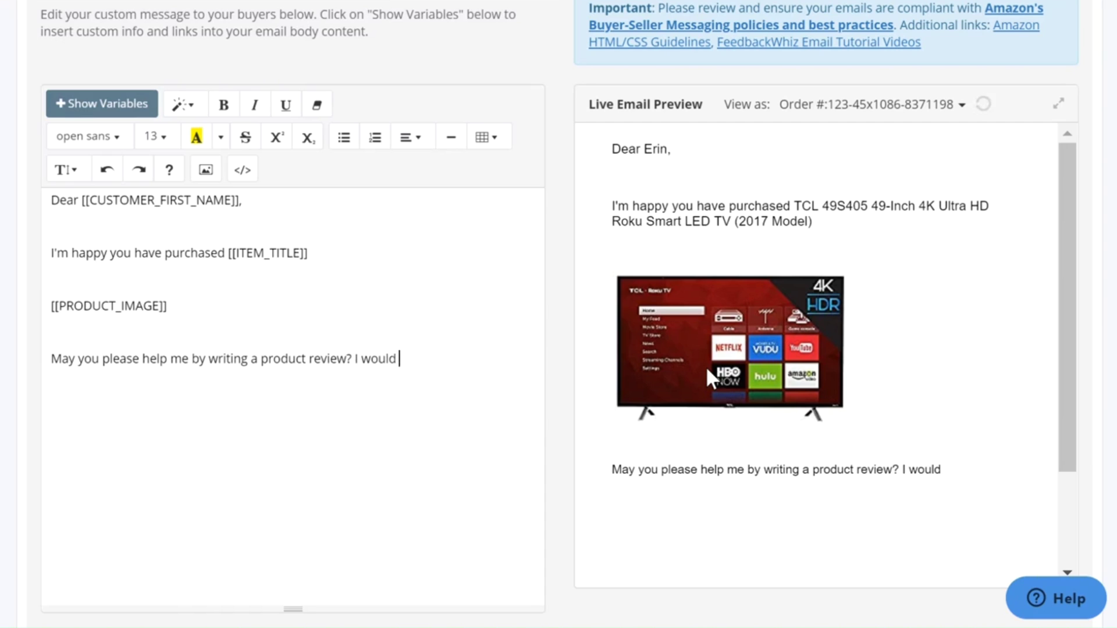
text(really ap)
text(ciate it)
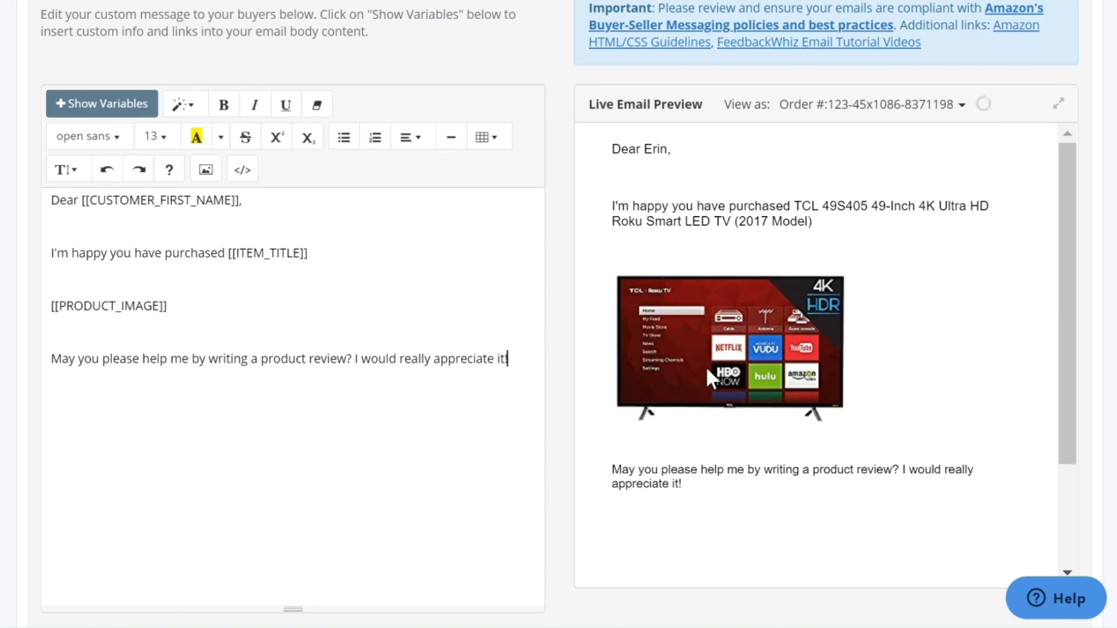
text(!)
key(Return)
key(Return)
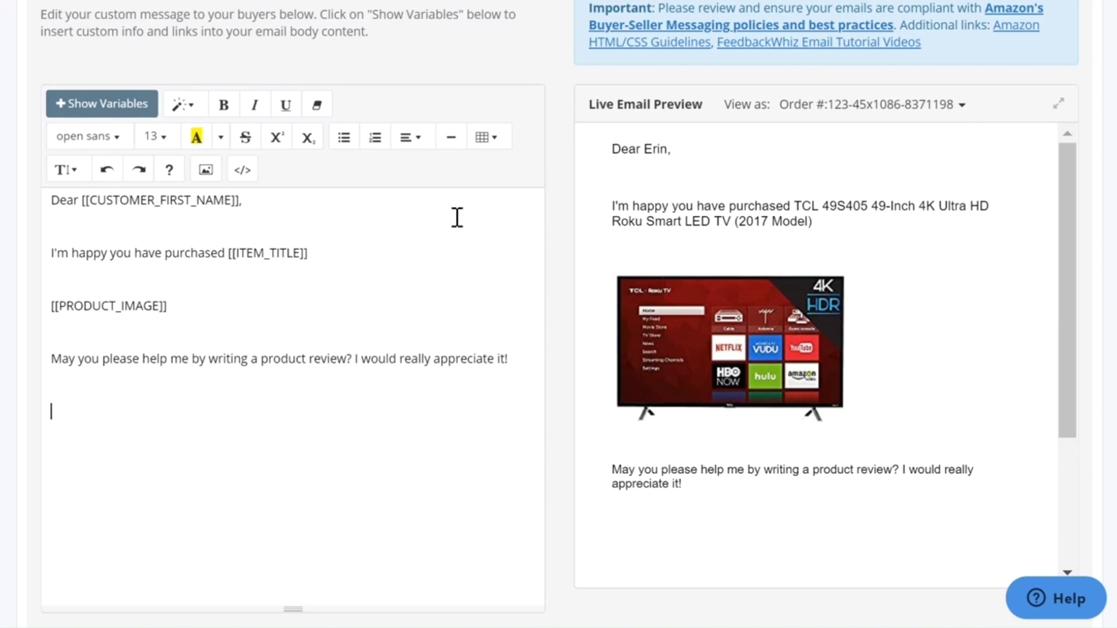
Paste the [[LINK_PRODUCT_REVIEW::Leave product review]] link on the last line
click(125, 114)
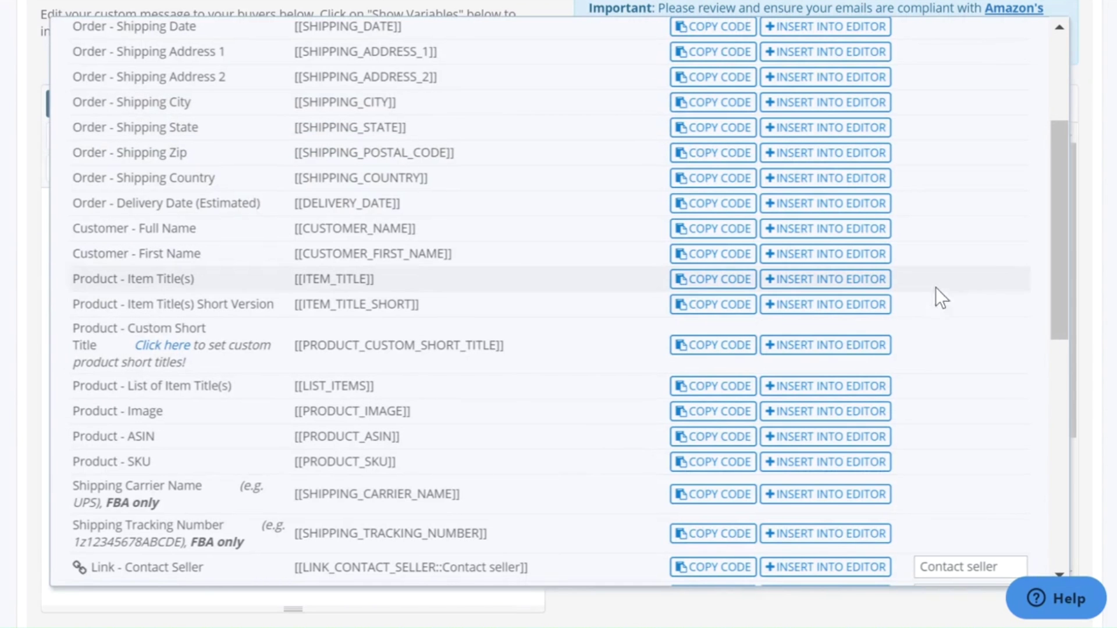
drag(1053, 232, 1026, 330)
click(696, 330)
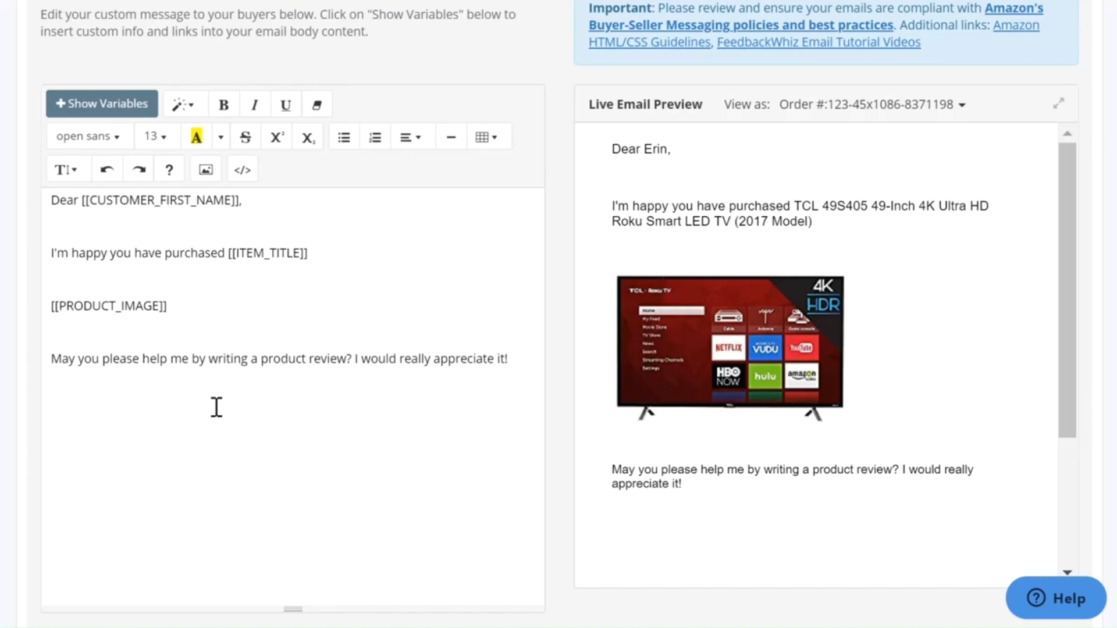
click(135, 407)
right_click(106, 405)
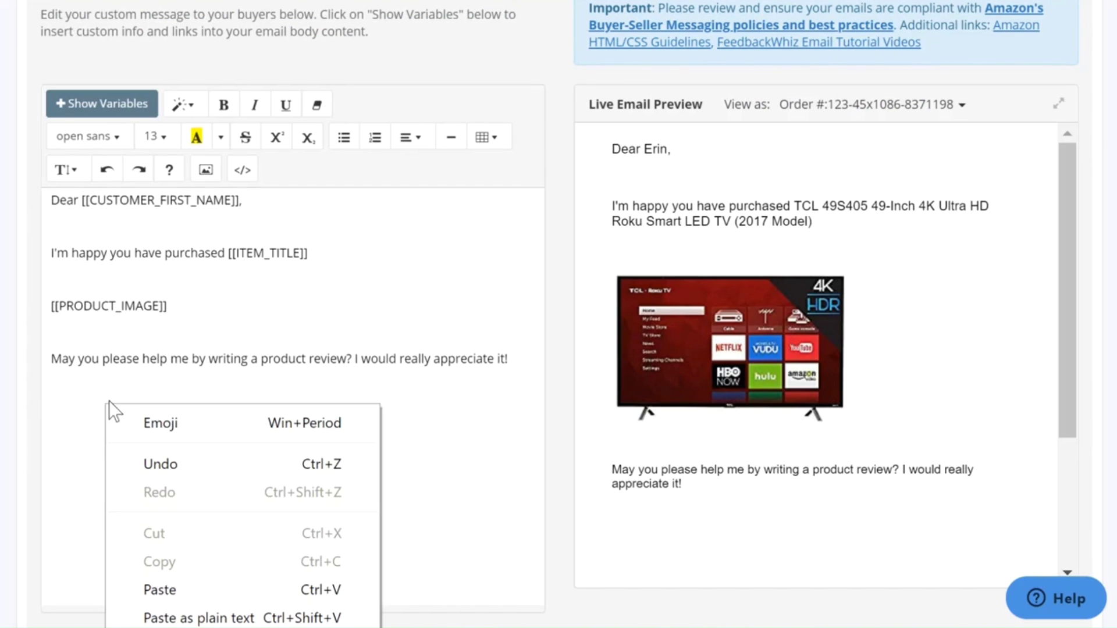
click(191, 589)
key(Return)
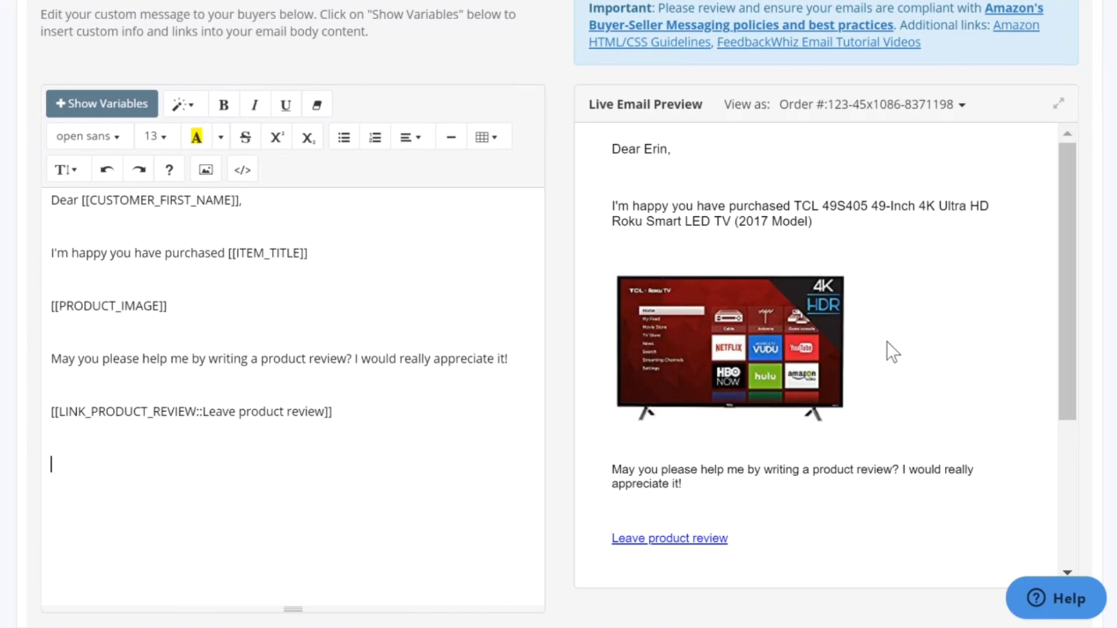
scroll(885, 347, down, 4)
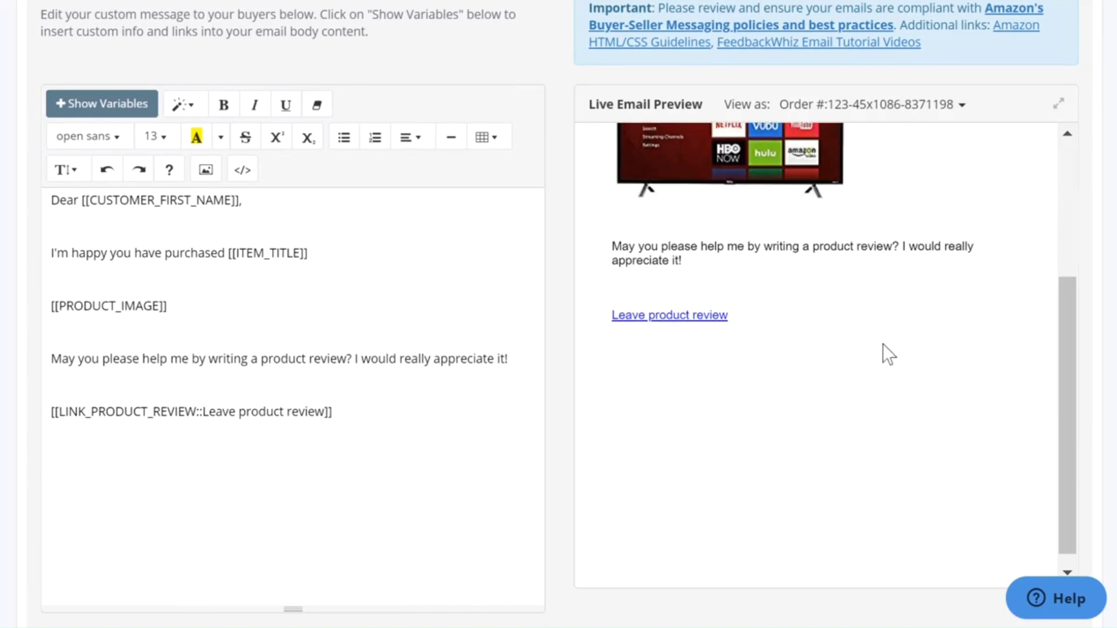
Paste the Contact seller link code below the review link
click(121, 105)
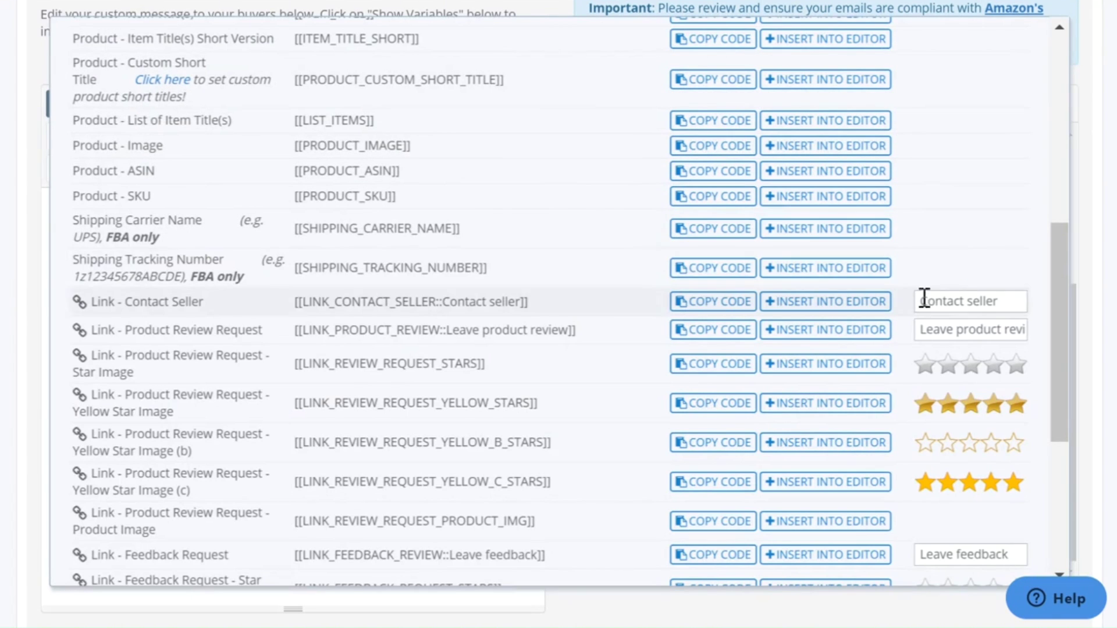
click(708, 302)
click(135, 464)
right_click(135, 464)
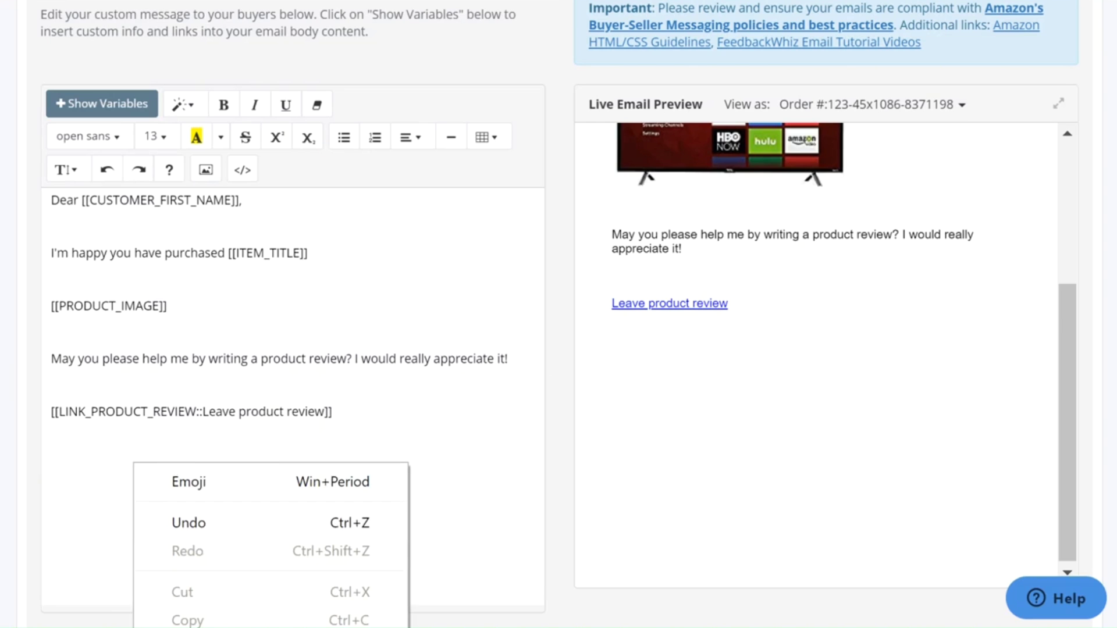
click(227, 625)
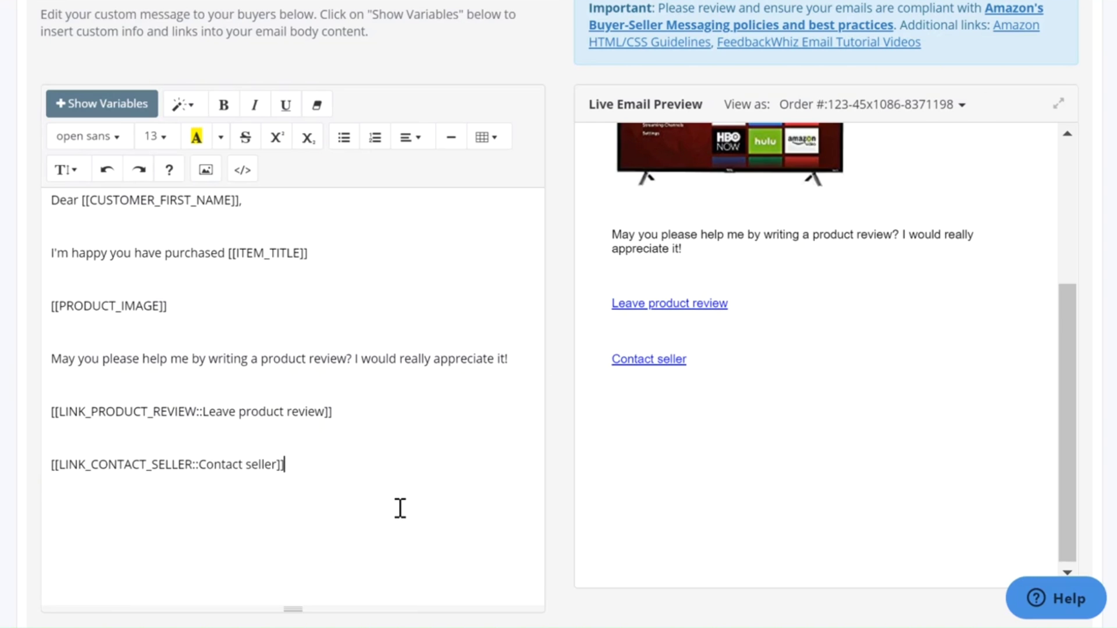
key(Return)
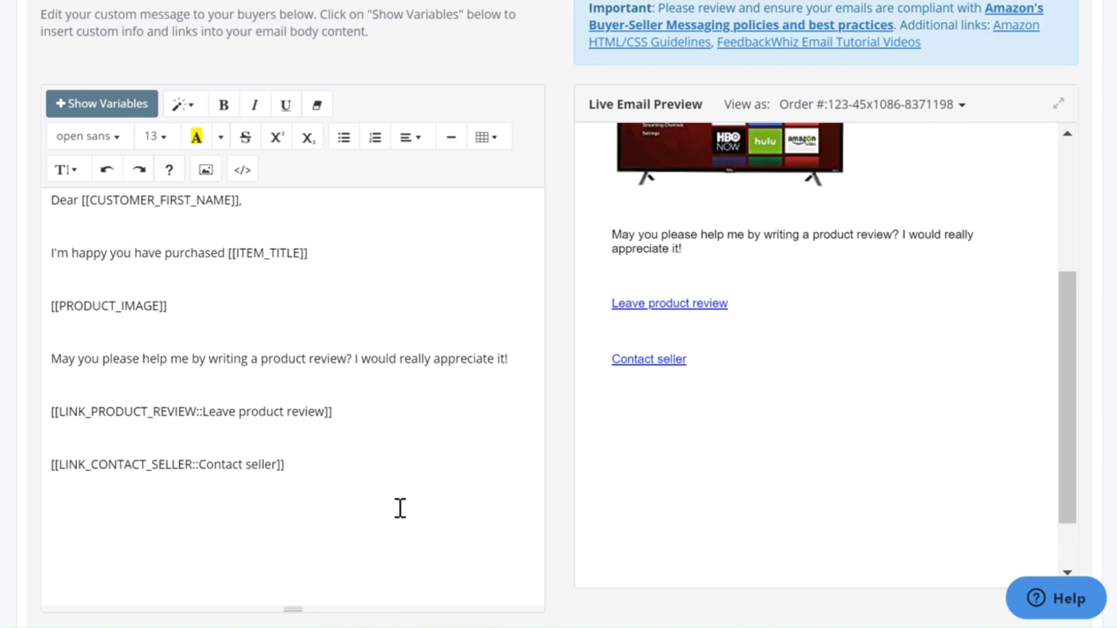
Add 'Thank you' followed by the [[COMPANY_NAME]] variable on the next line
text(Thank yo)
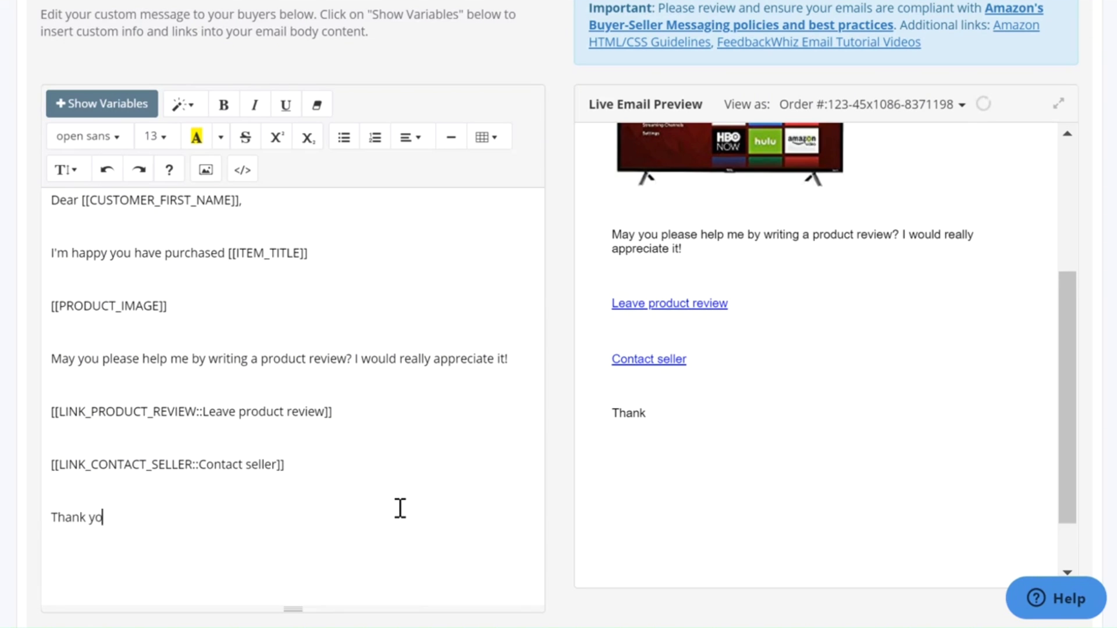
text(u)
key(Return)
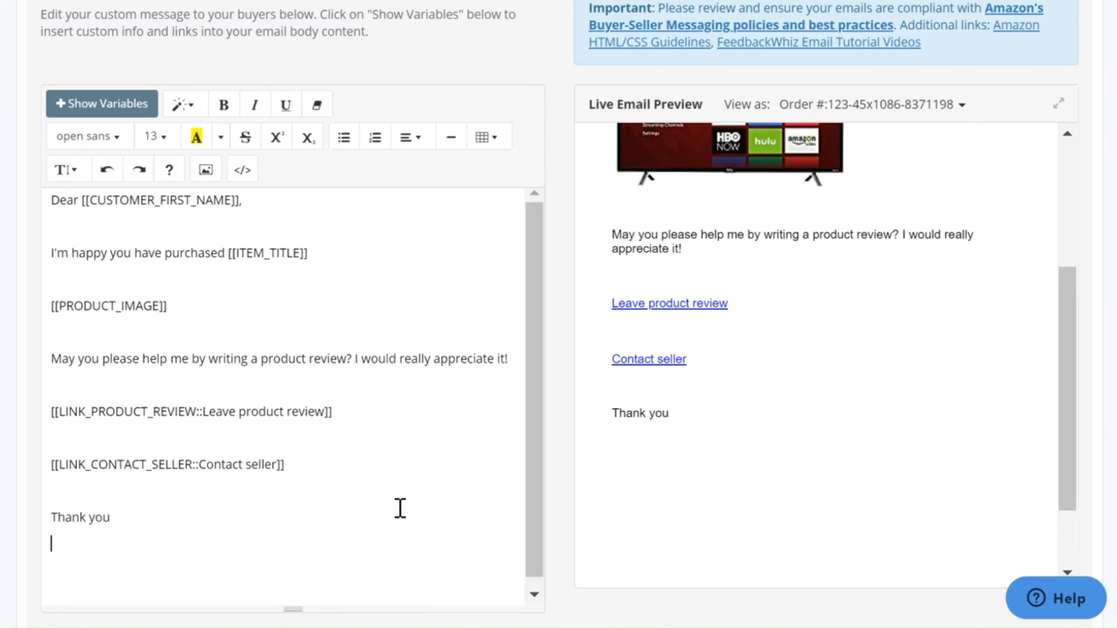
click(128, 103)
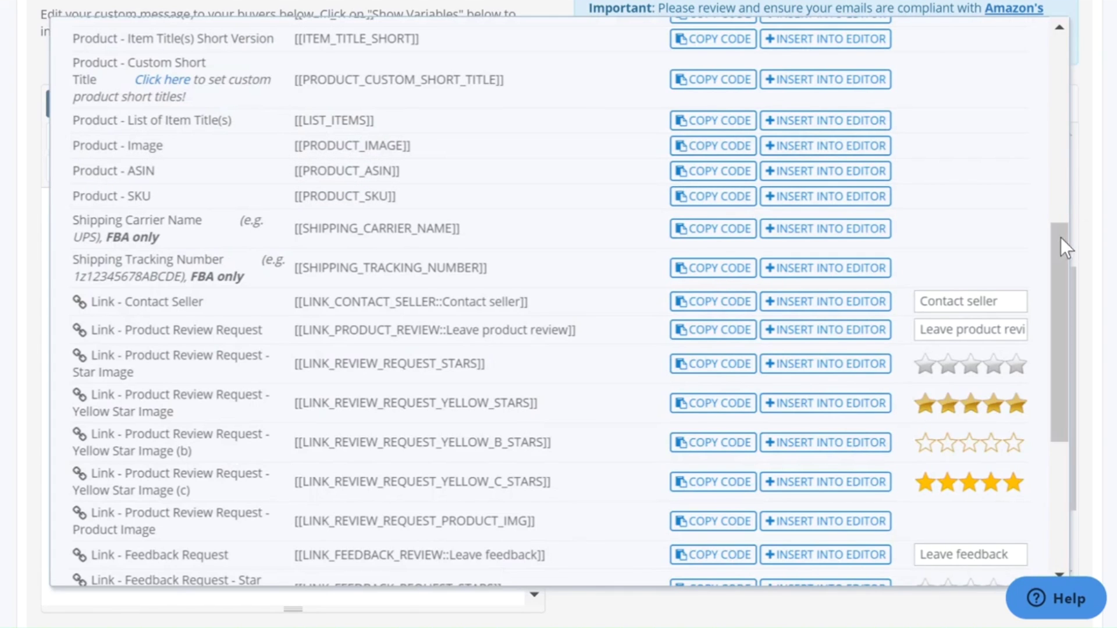
drag(1057, 248, 1038, 38)
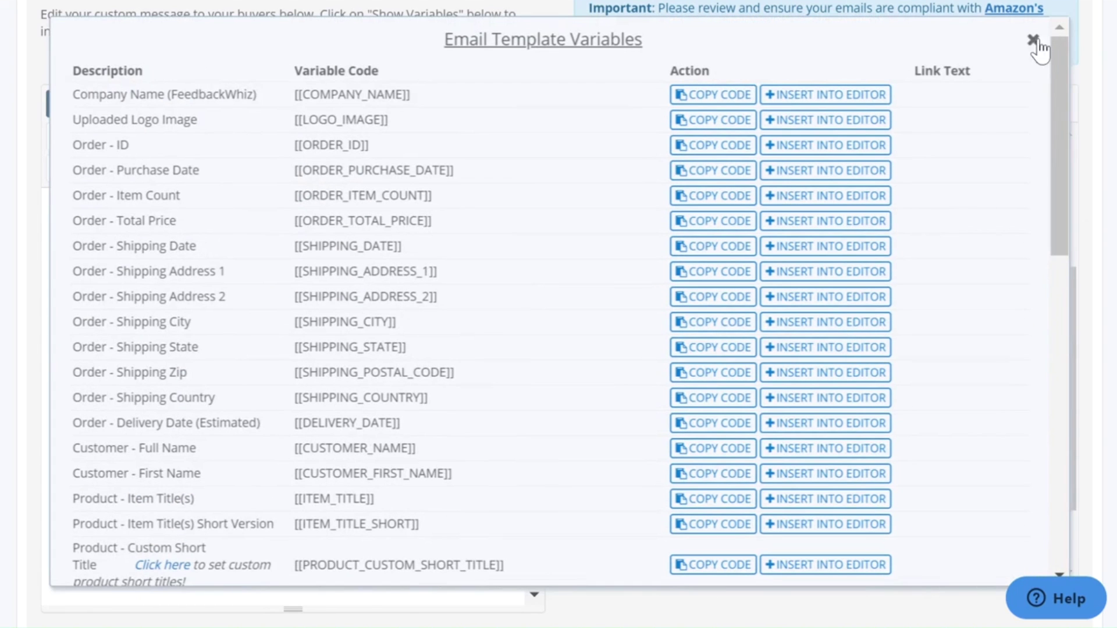
click(719, 96)
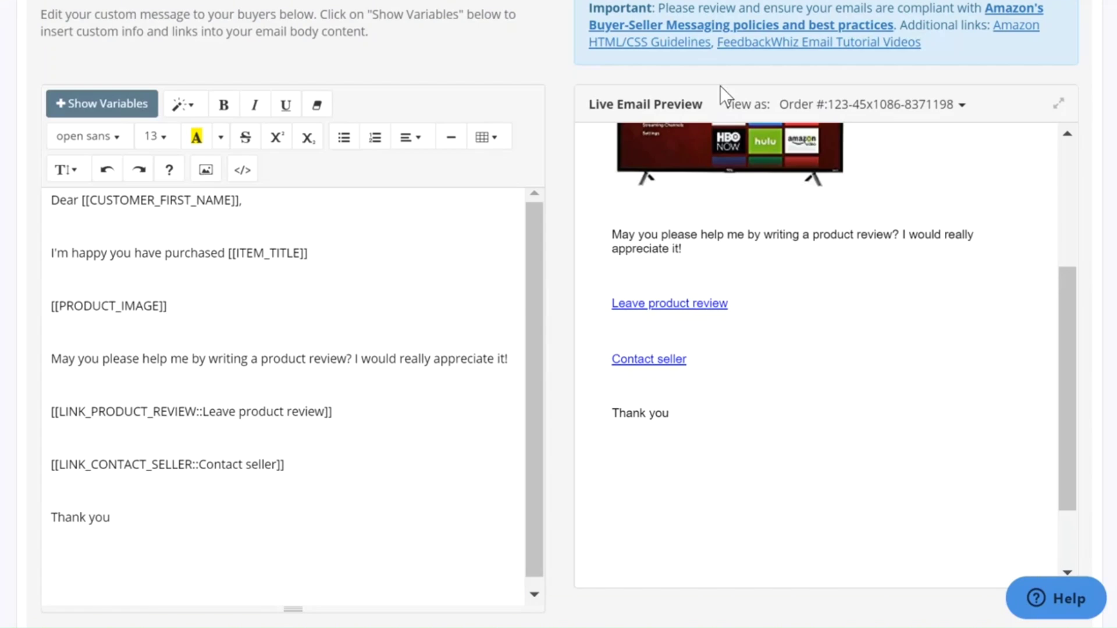
click(75, 556)
right_click(80, 562)
click(83, 556)
key(ctrl+v)
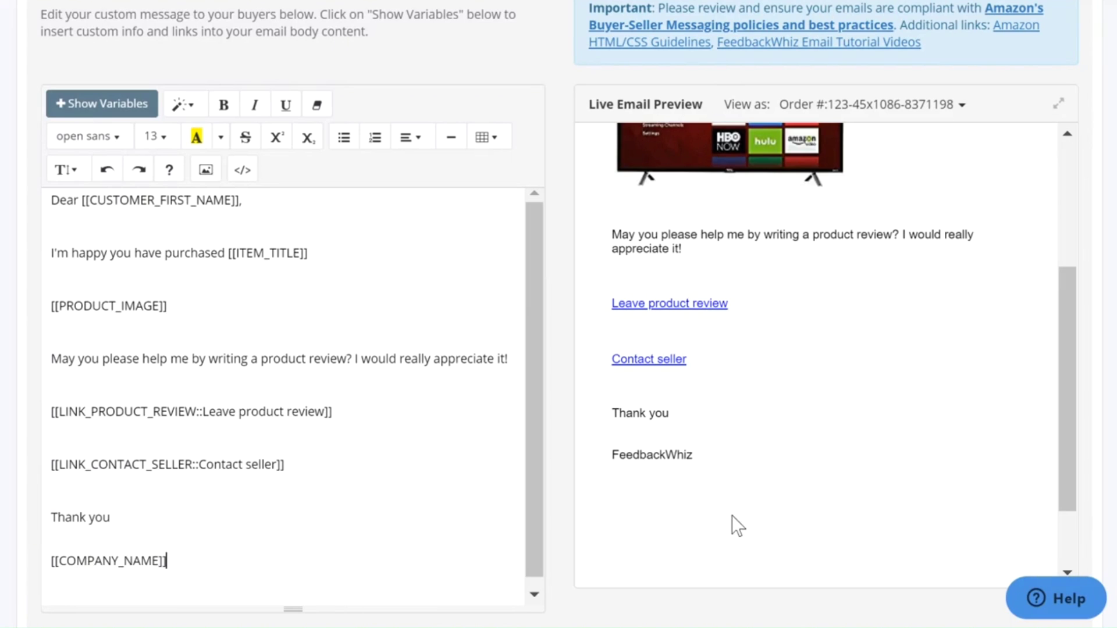
Scroll through the preview pane to check the rendered email
scroll(486, 480, up, 2)
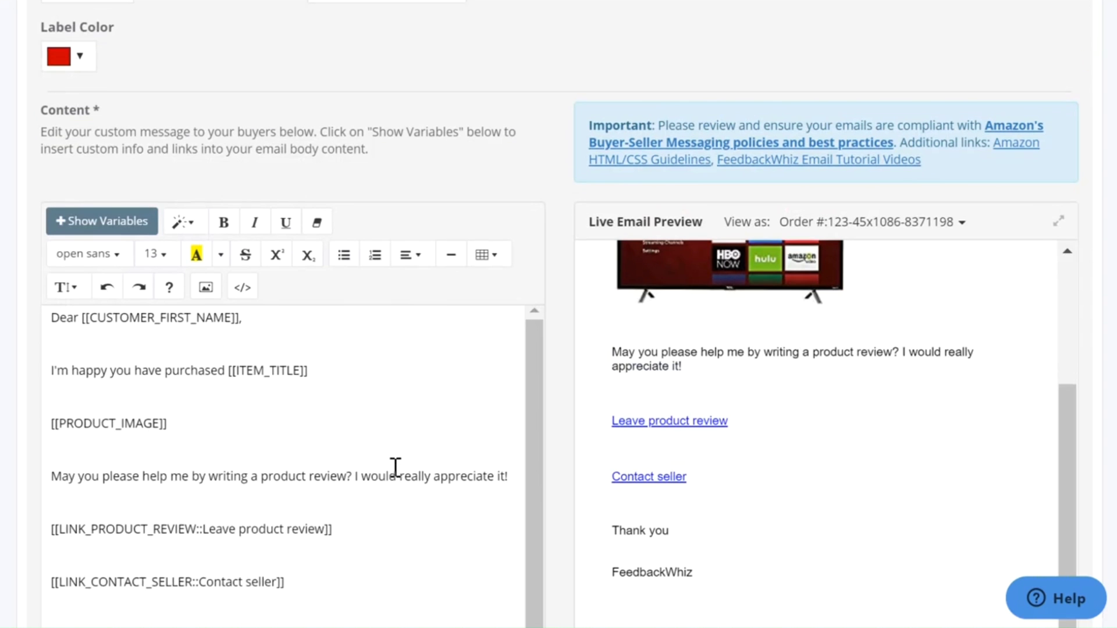
scroll(582, 411, down, 2)
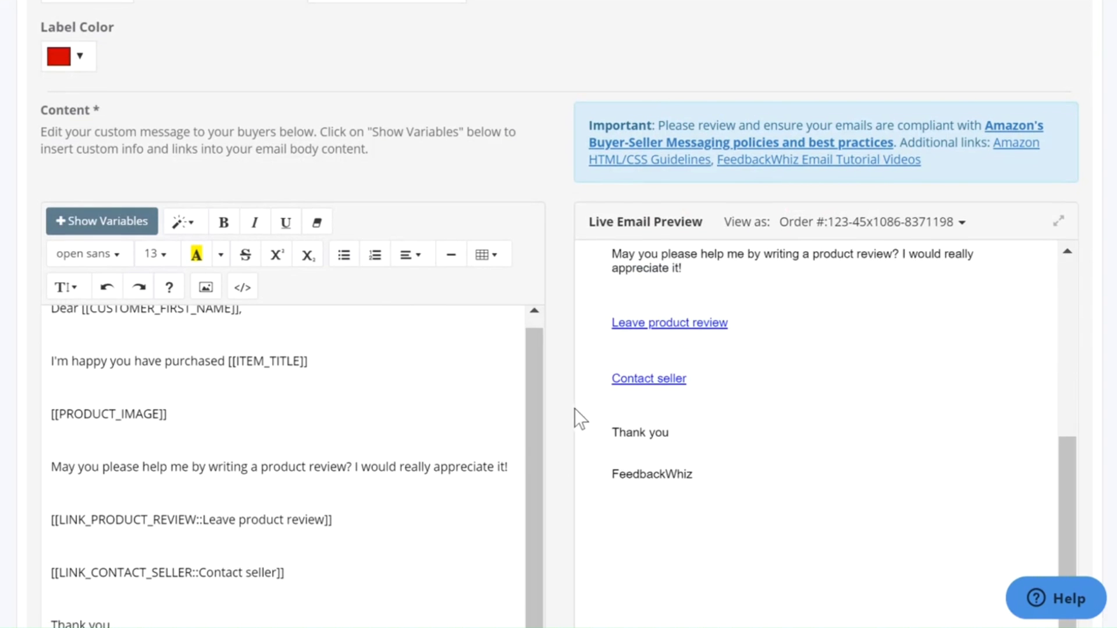
scroll(529, 186, down, 4)
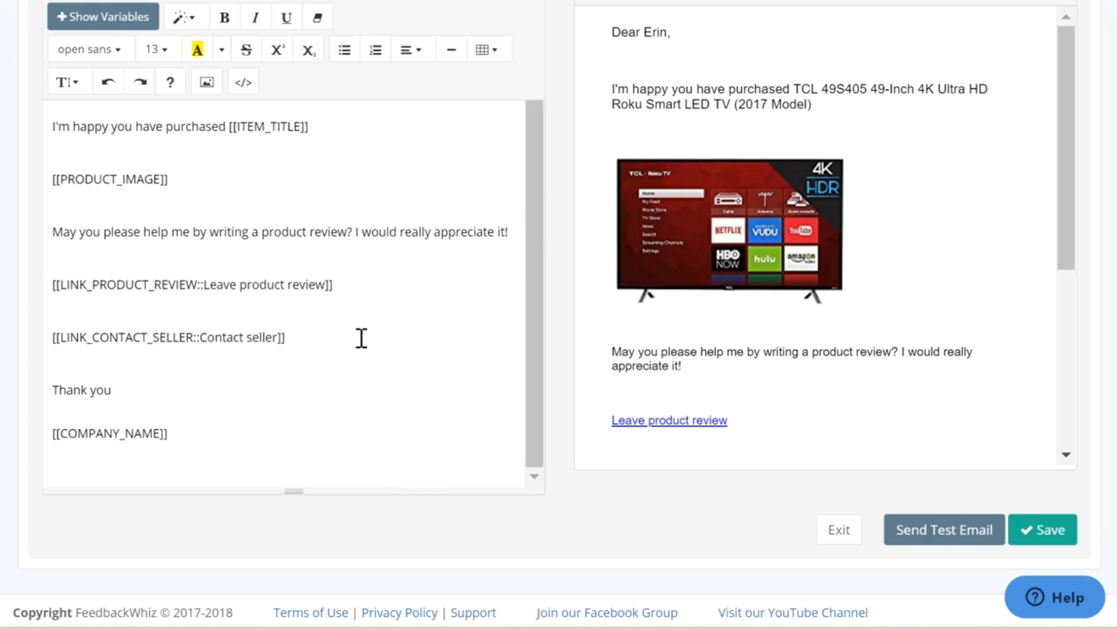
drag(1064, 249, 960, 365)
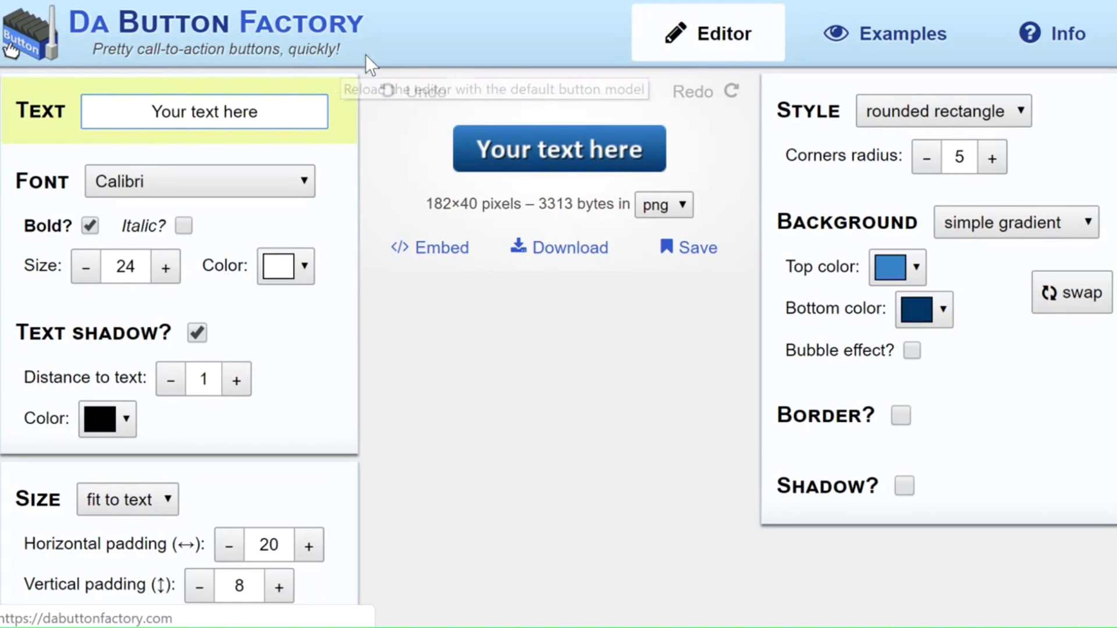
Change the button text to 'leave product review', keeping the Calibri font
click(251, 112)
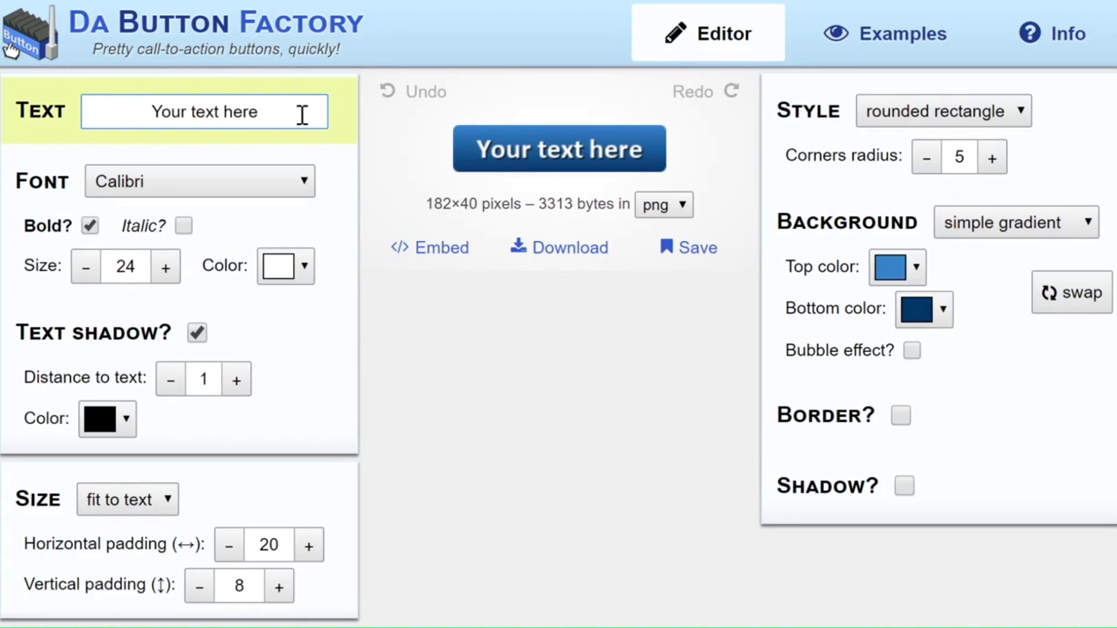
drag(302, 114, 73, 112)
text(lea)
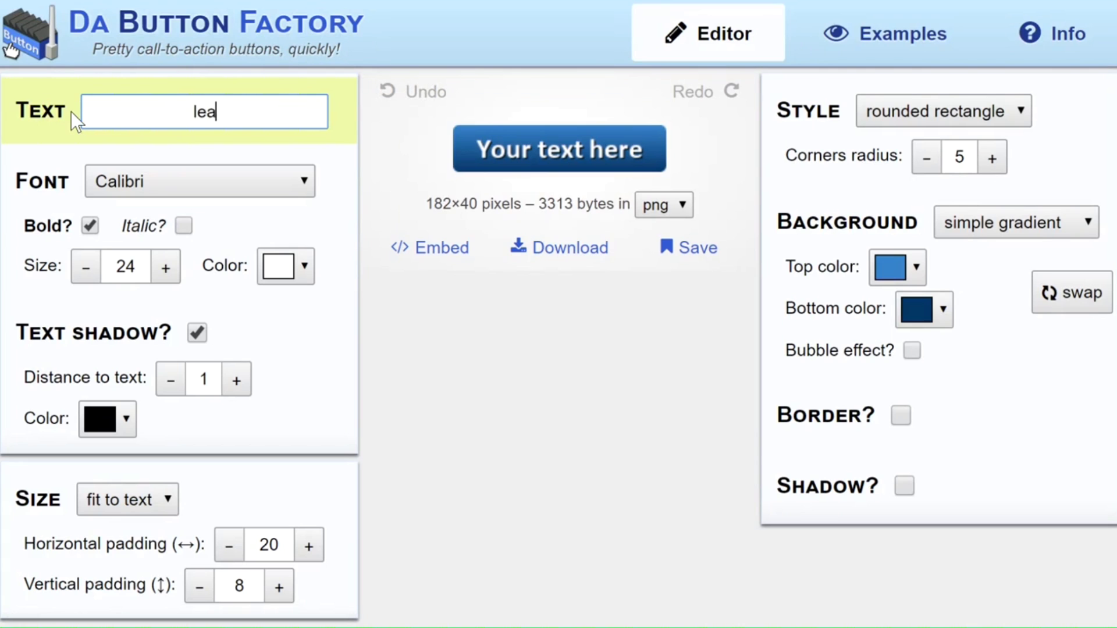
text(ve product)
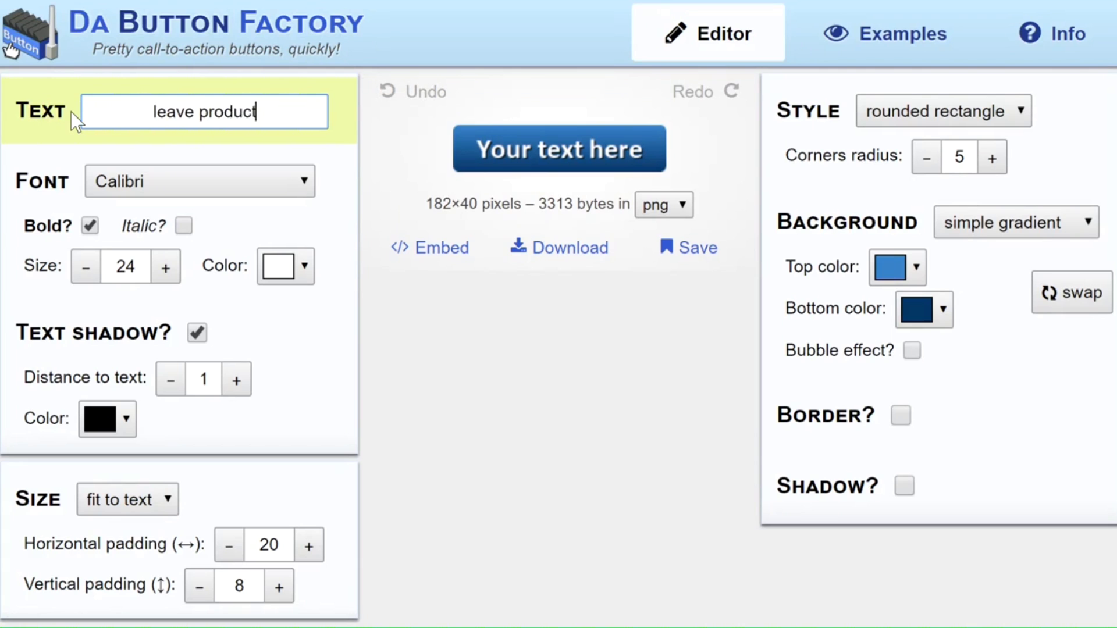
text( review)
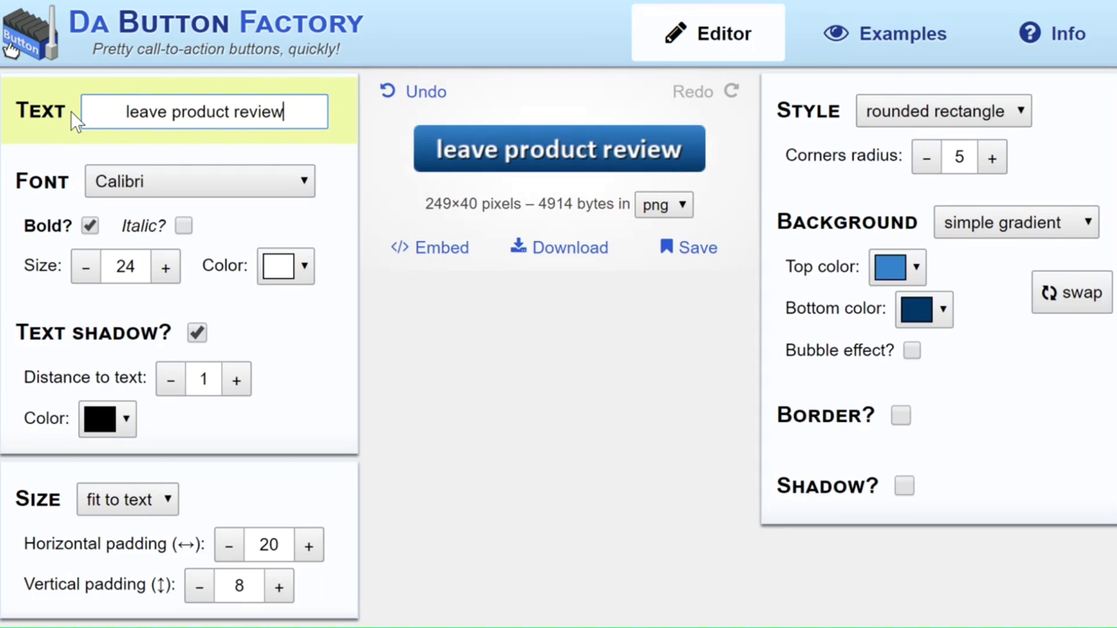
click(192, 188)
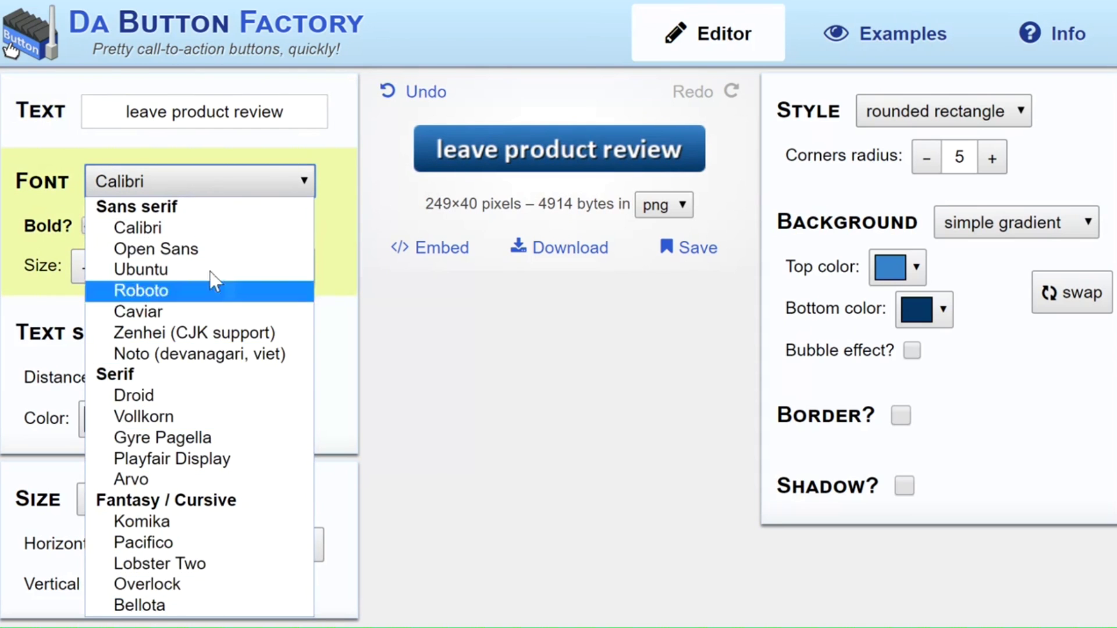
click(236, 192)
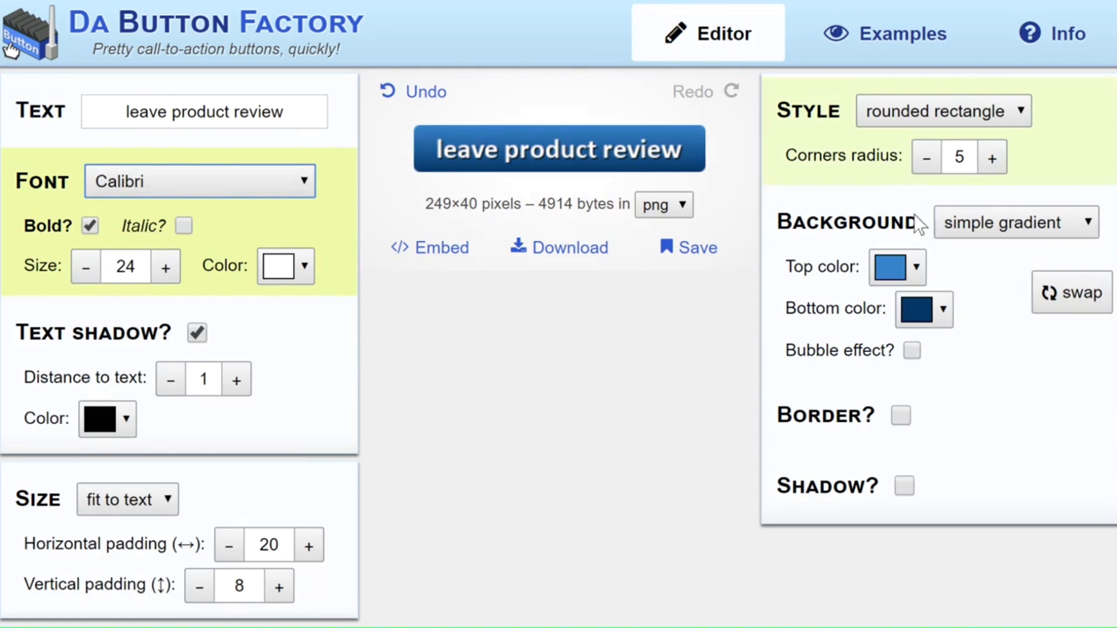
Set top and bottom colors to orange #ff9900, enable Bubble effect, and copy the button image
click(917, 271)
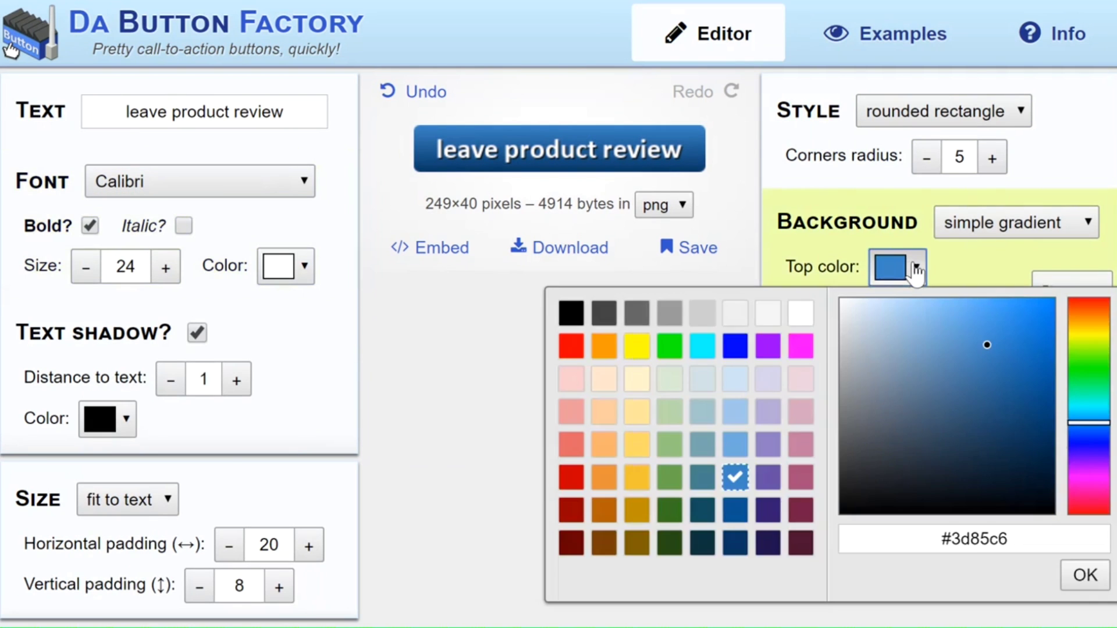
click(607, 349)
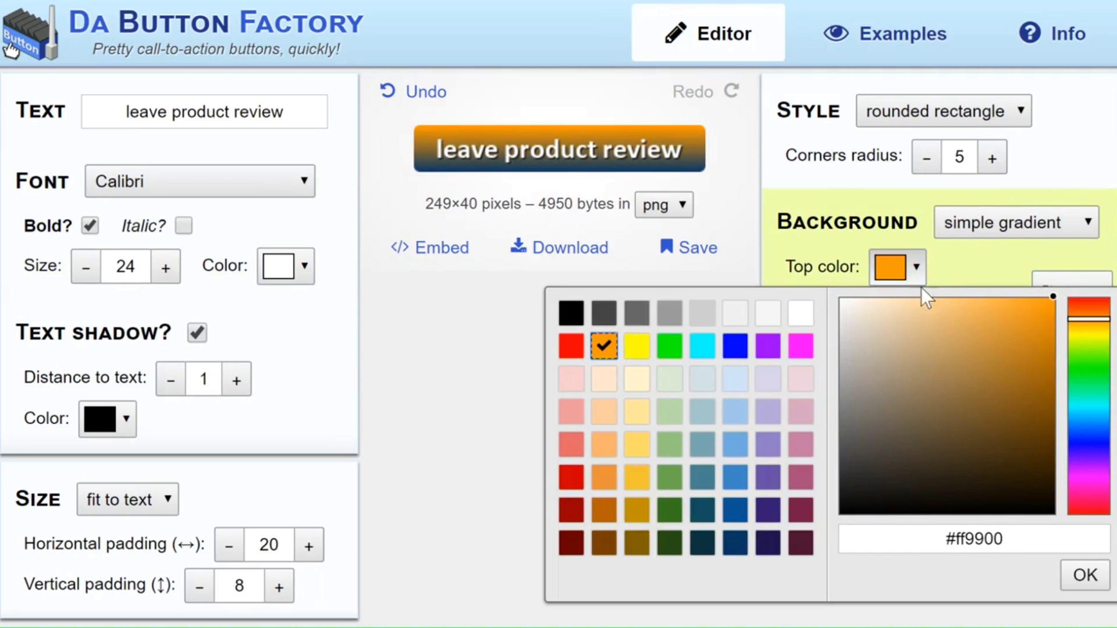
click(915, 271)
click(943, 310)
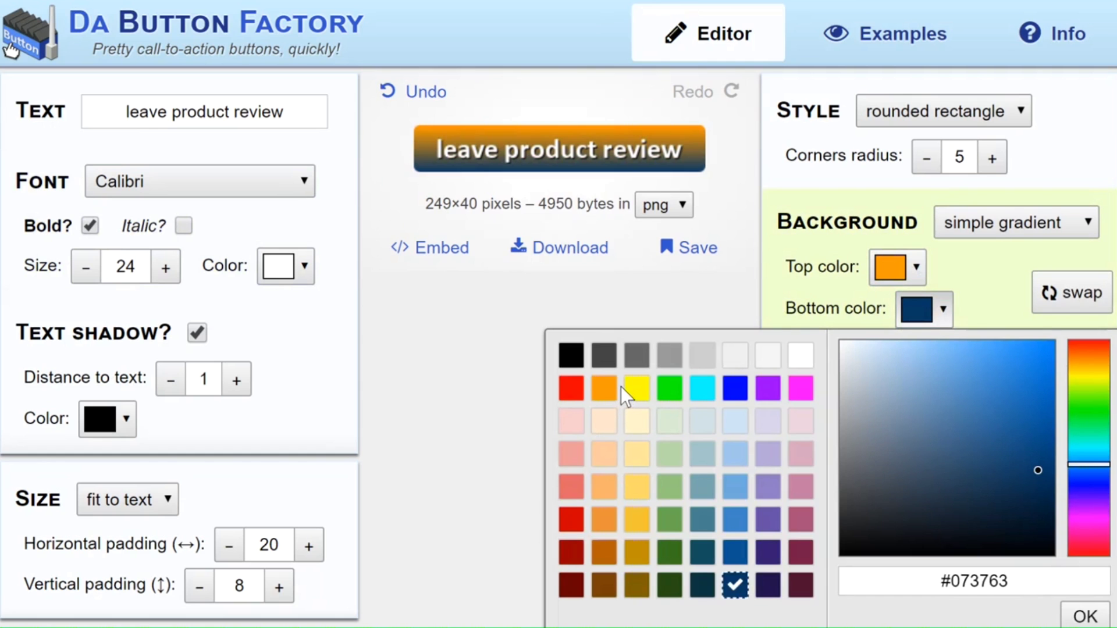
click(604, 388)
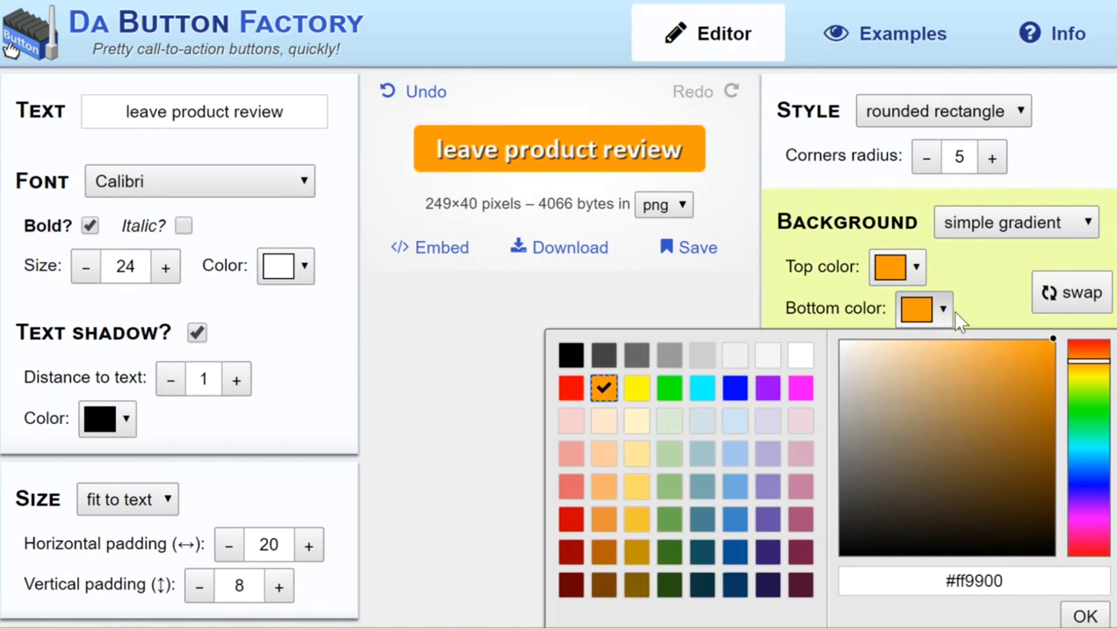
click(944, 312)
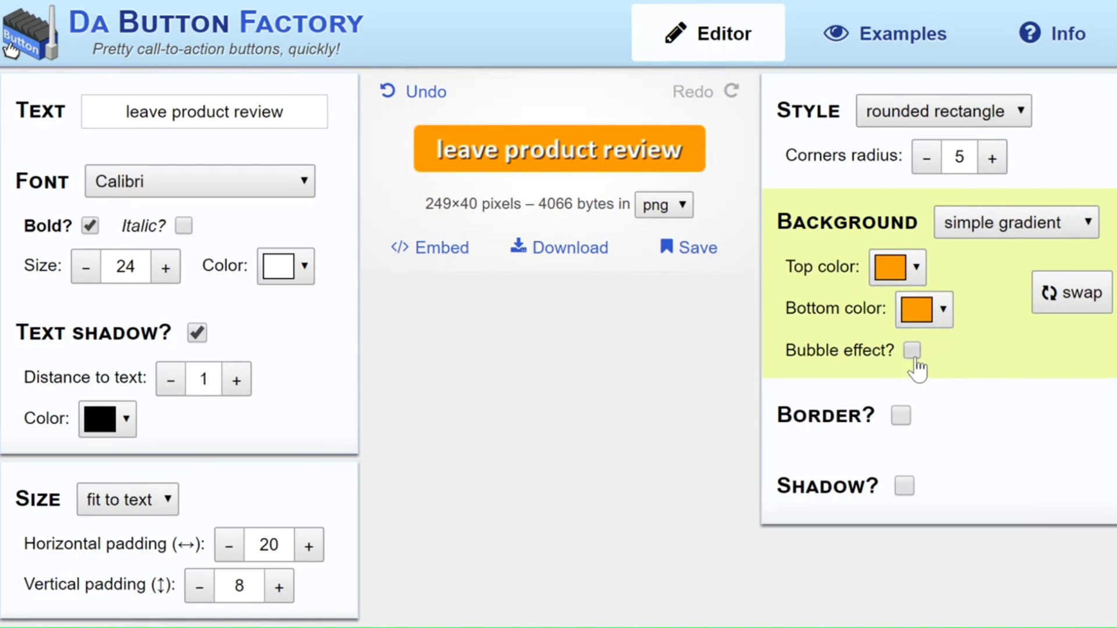
click(912, 351)
click(912, 353)
click(912, 353)
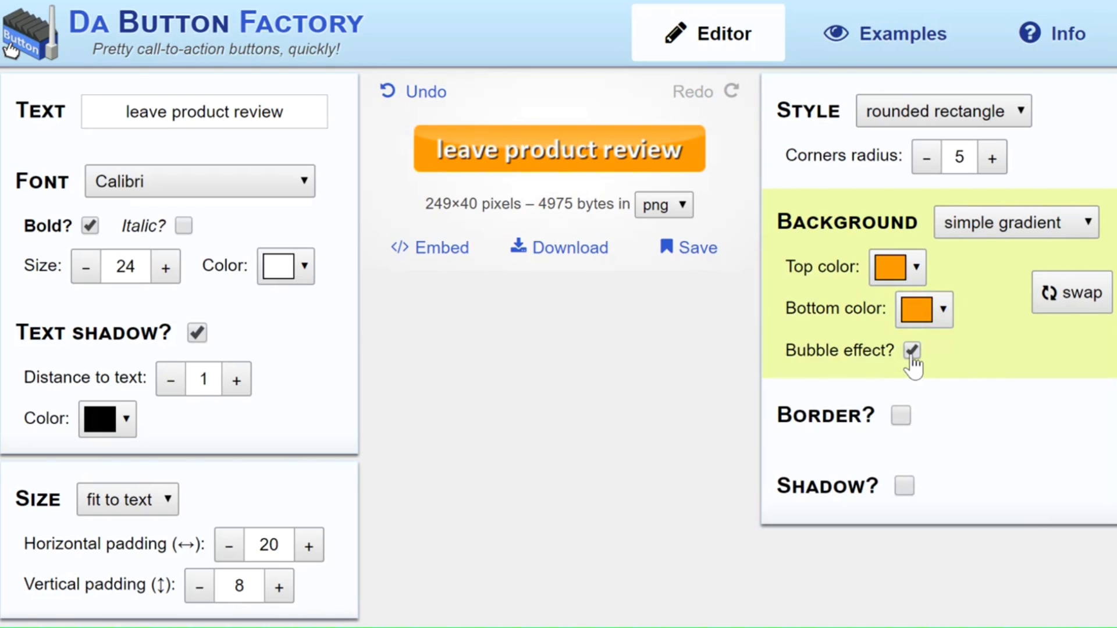
right_click(553, 156)
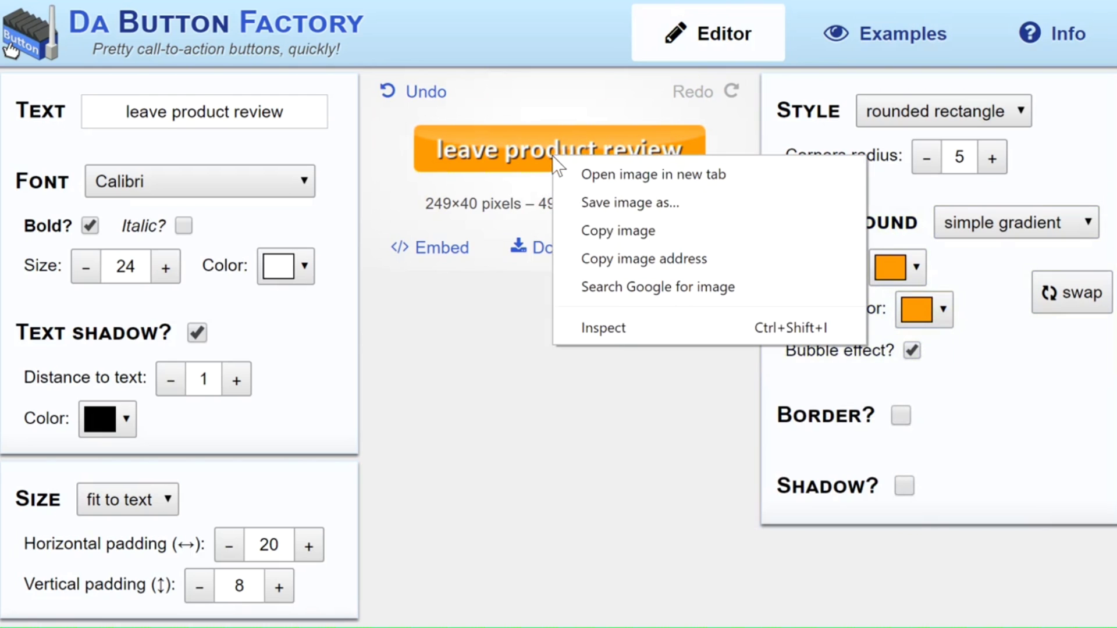
click(598, 232)
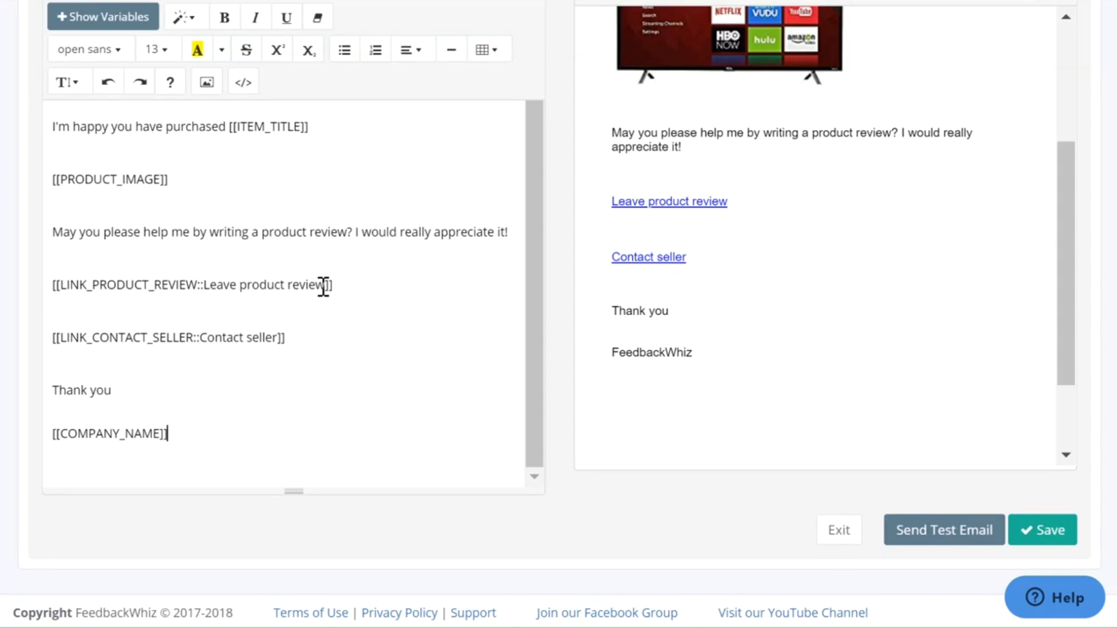
Replace the 'Leave product review' link text with the orange button image, then select 'Contact seller'
drag(326, 285, 215, 284)
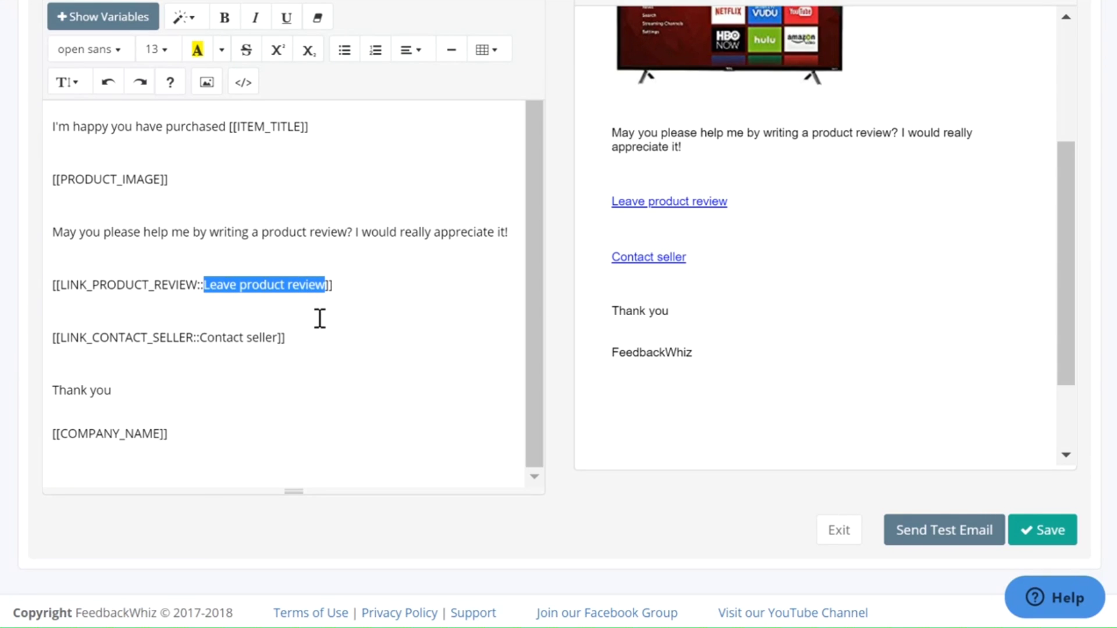
key(BackSpace)
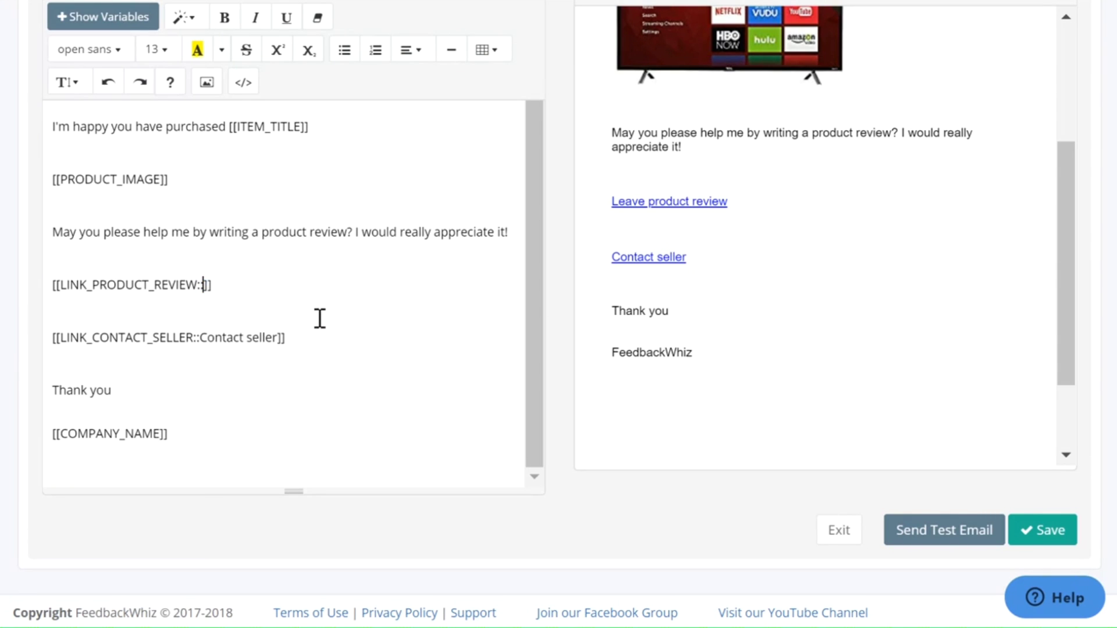
key(ctrl+v)
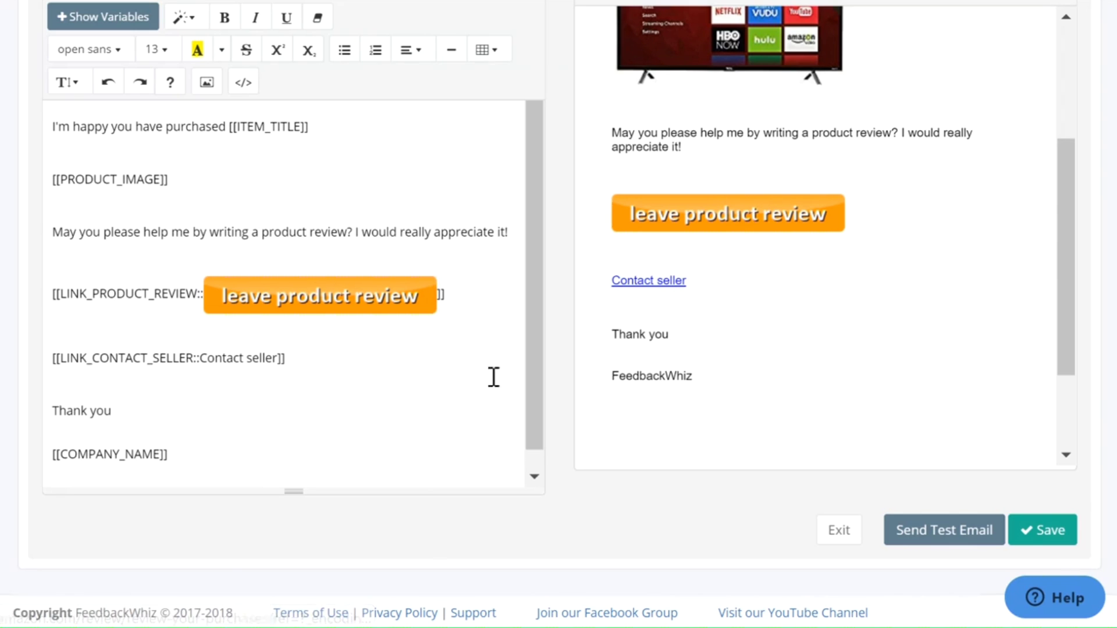
drag(278, 358, 207, 352)
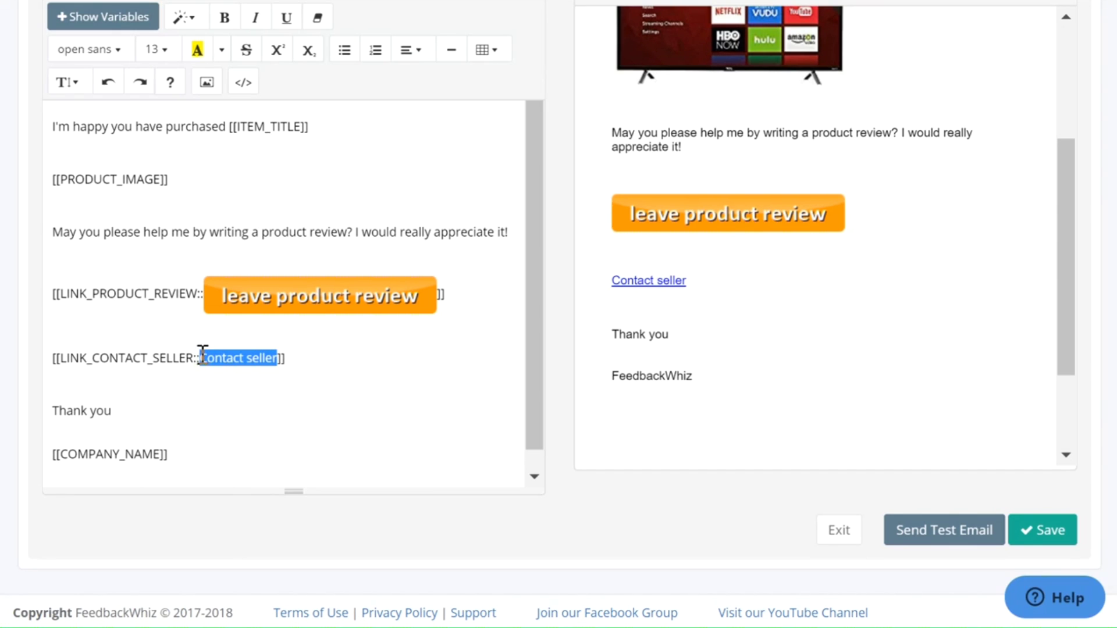
right_click(222, 358)
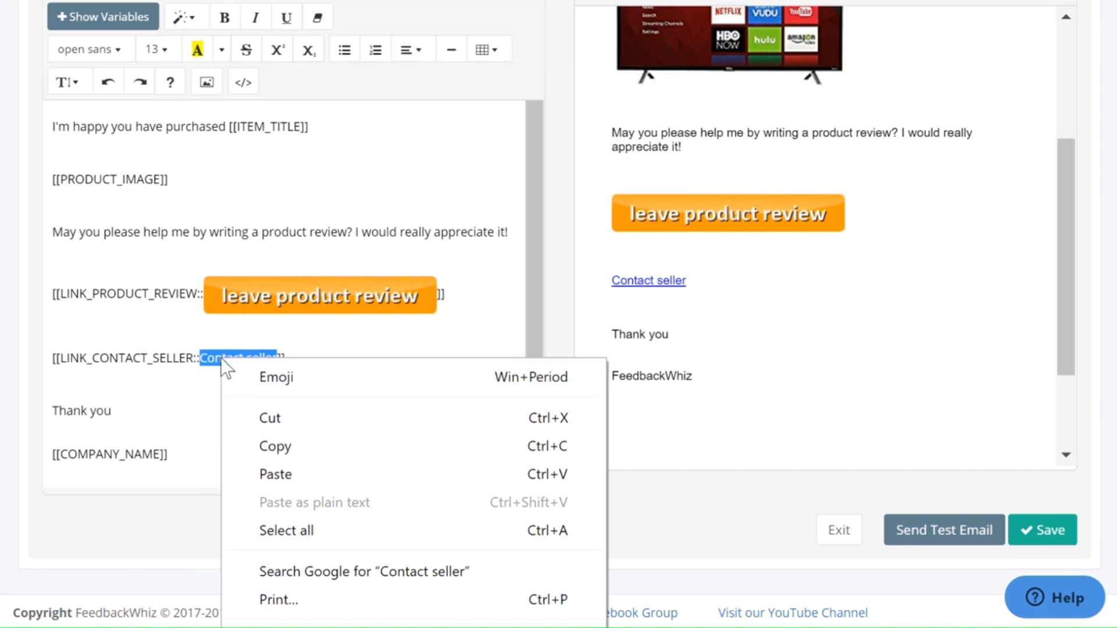
Change the button text to 'Contact seller' and copy the new orange button image
click(274, 444)
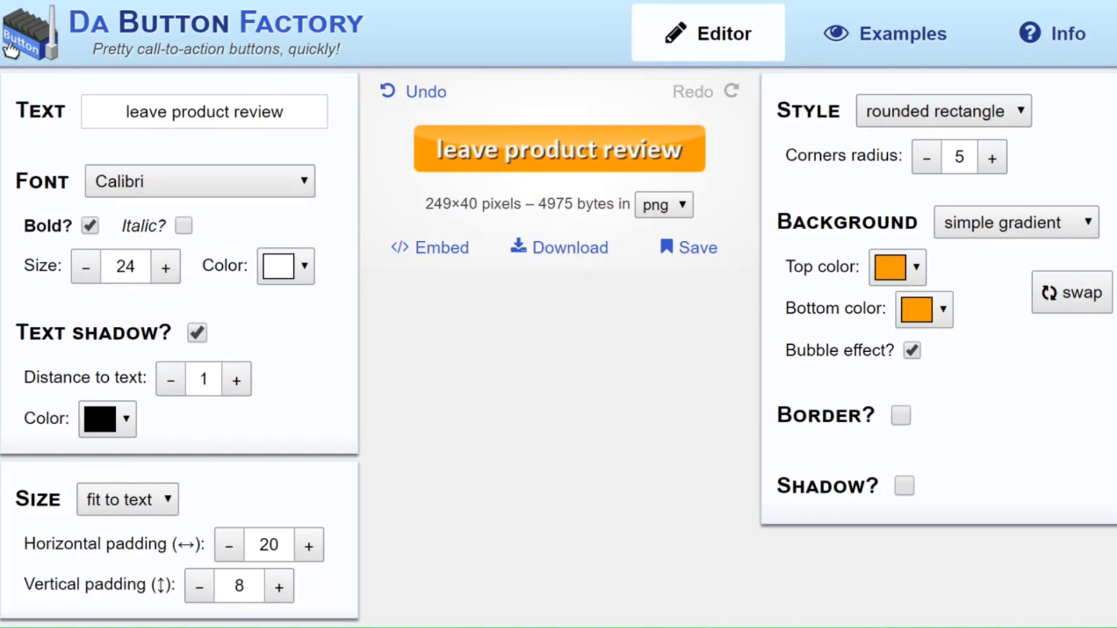
drag(314, 110, 113, 109)
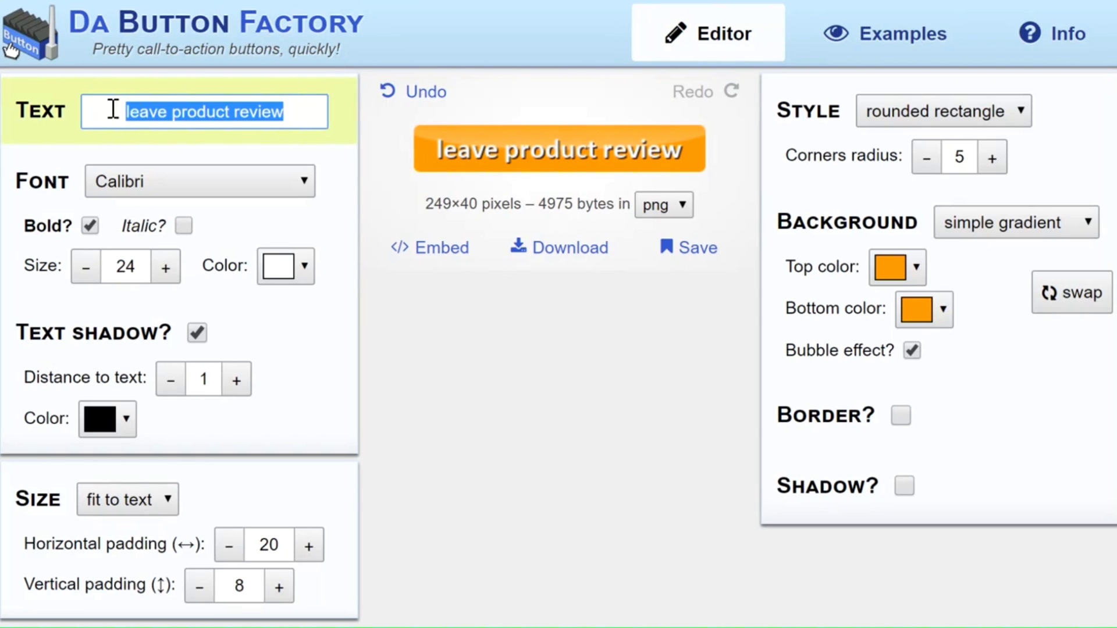
right_click(182, 116)
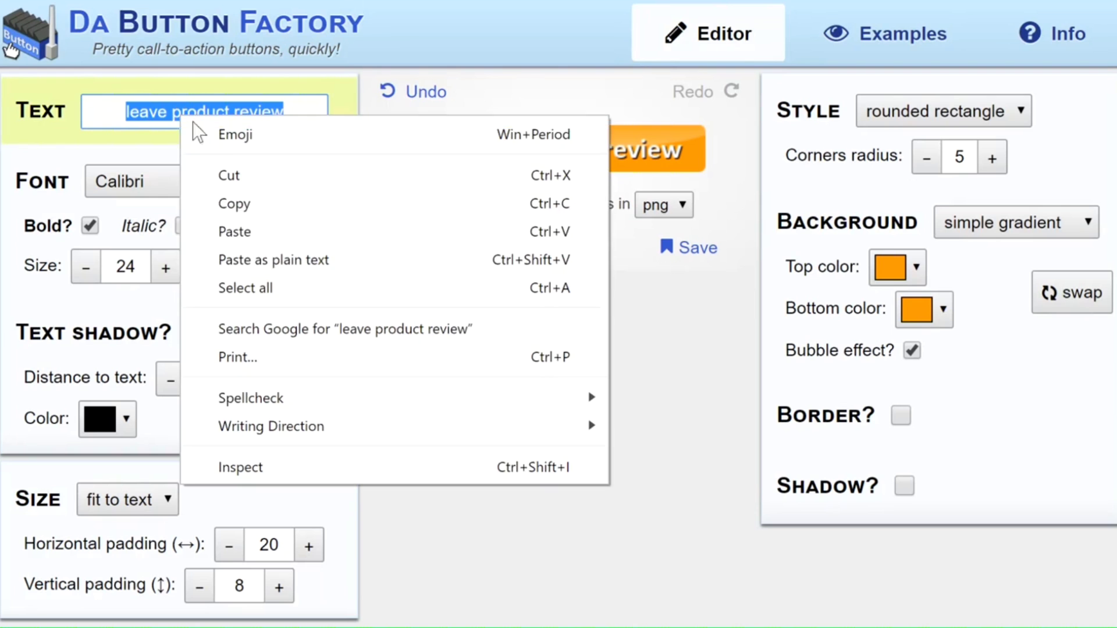
click(277, 229)
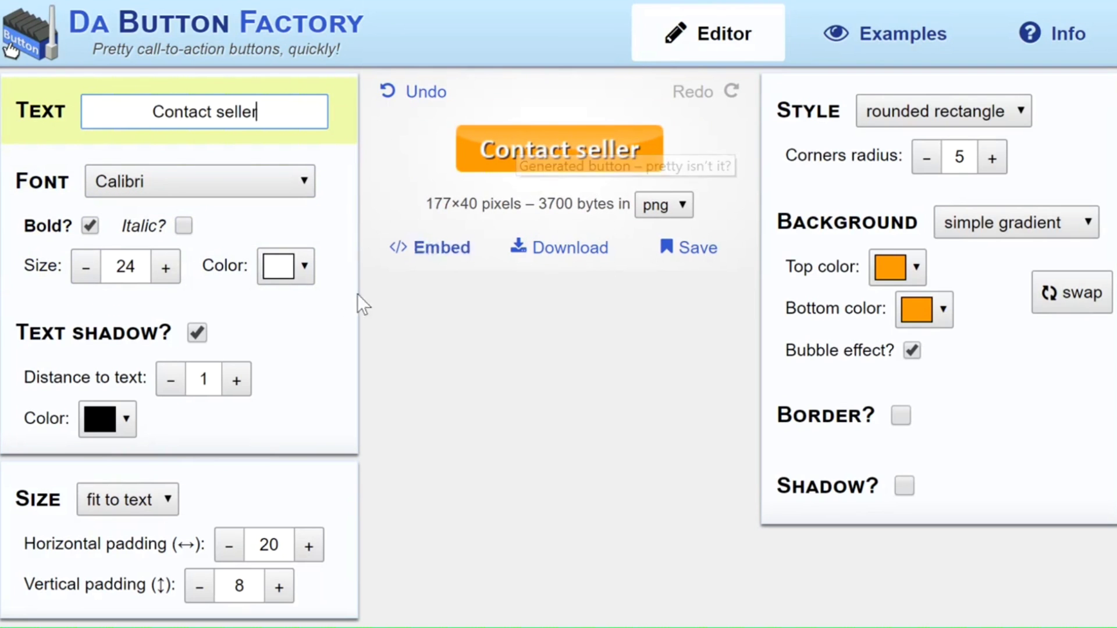
right_click(576, 148)
click(643, 224)
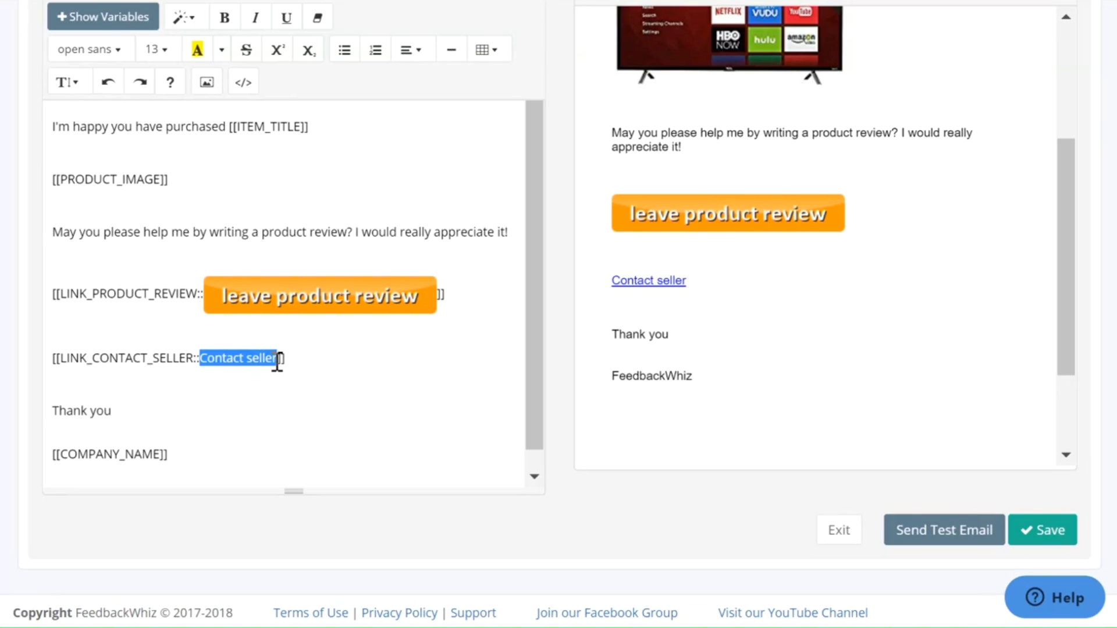
Swap the selected 'Contact seller' text for the orange Contact seller button image and check the preview
key(BackSpace)
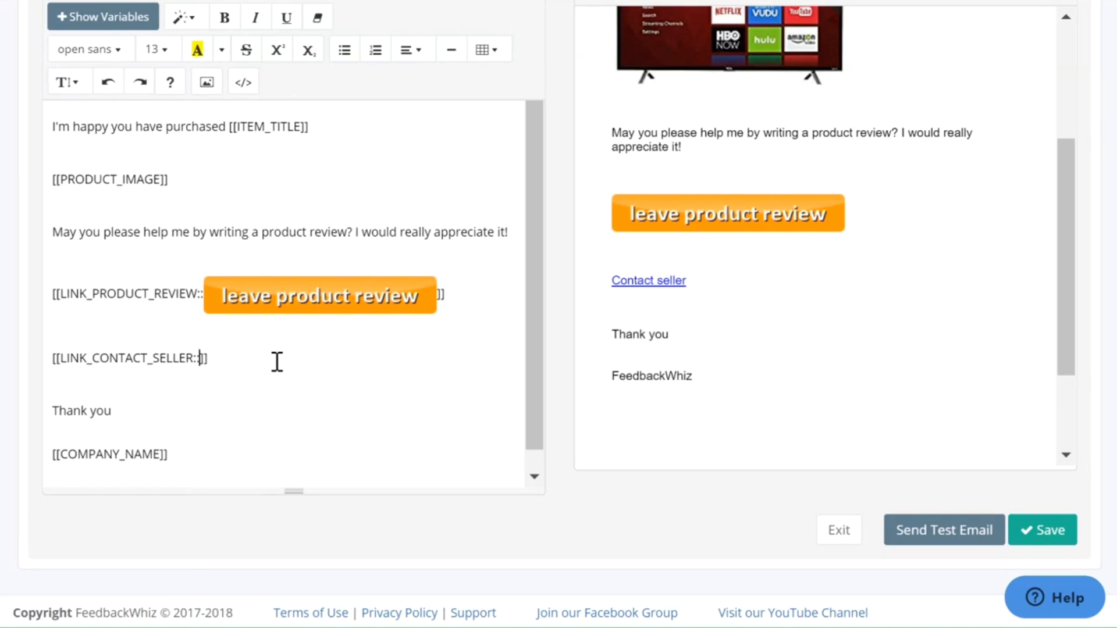
text(v)
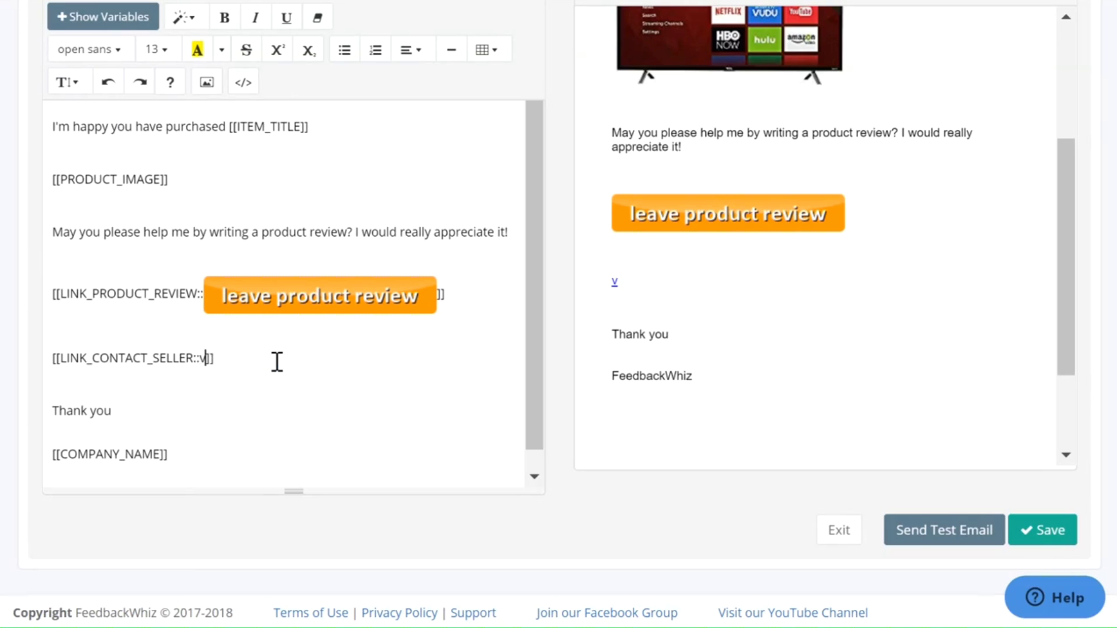
key(BackSpace)
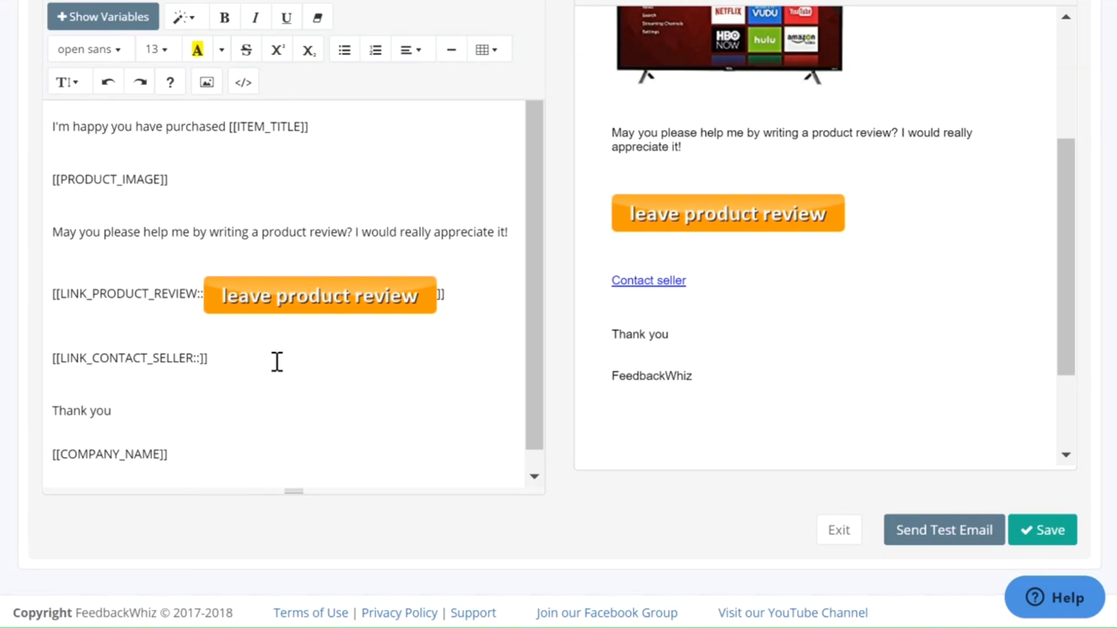
key(ctrl+v)
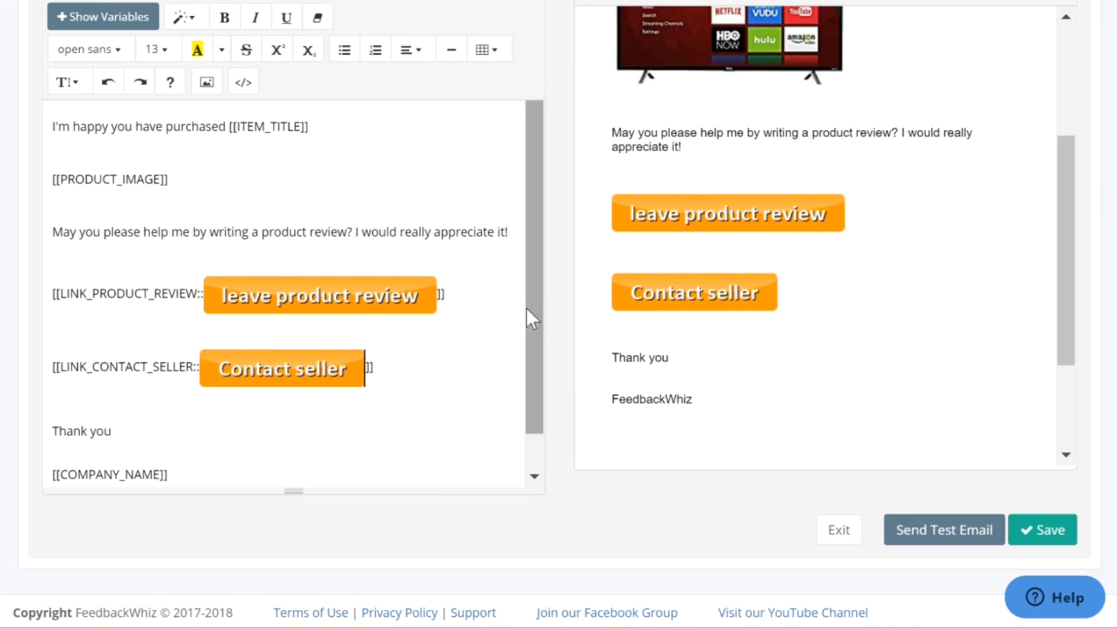
scroll(540, 291, up, 1)
drag(1071, 283, 1061, 129)
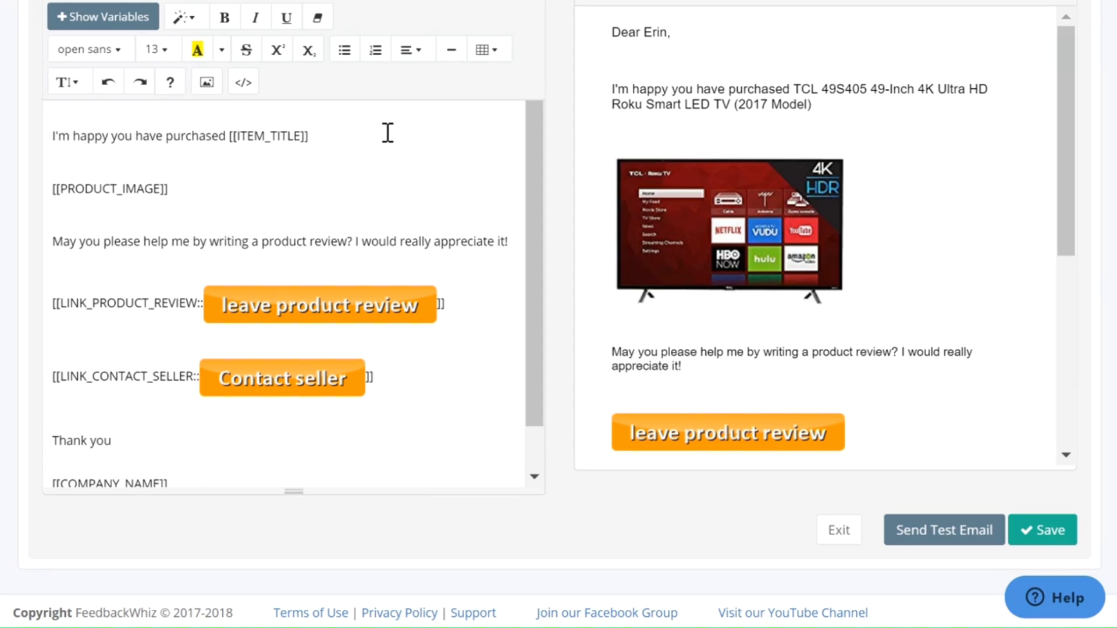
scroll(384, 157, down, 1)
scroll(384, 158, up, 1)
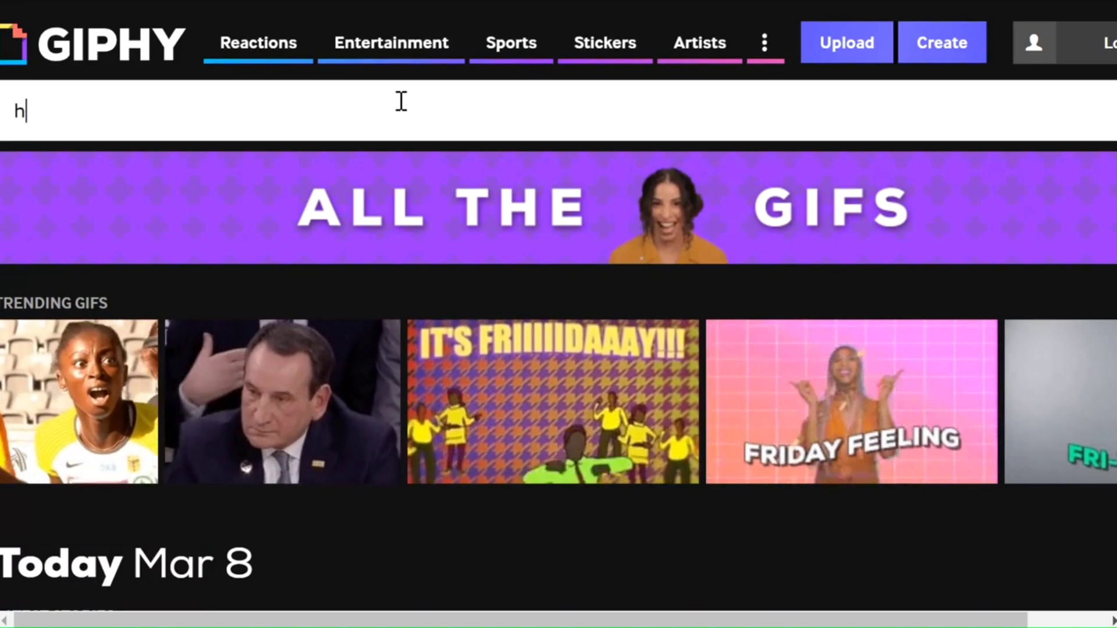
Search GIPHY for 'happy' and open the clapping Jennifer Aniston GIF
text(appy)
key(Return)
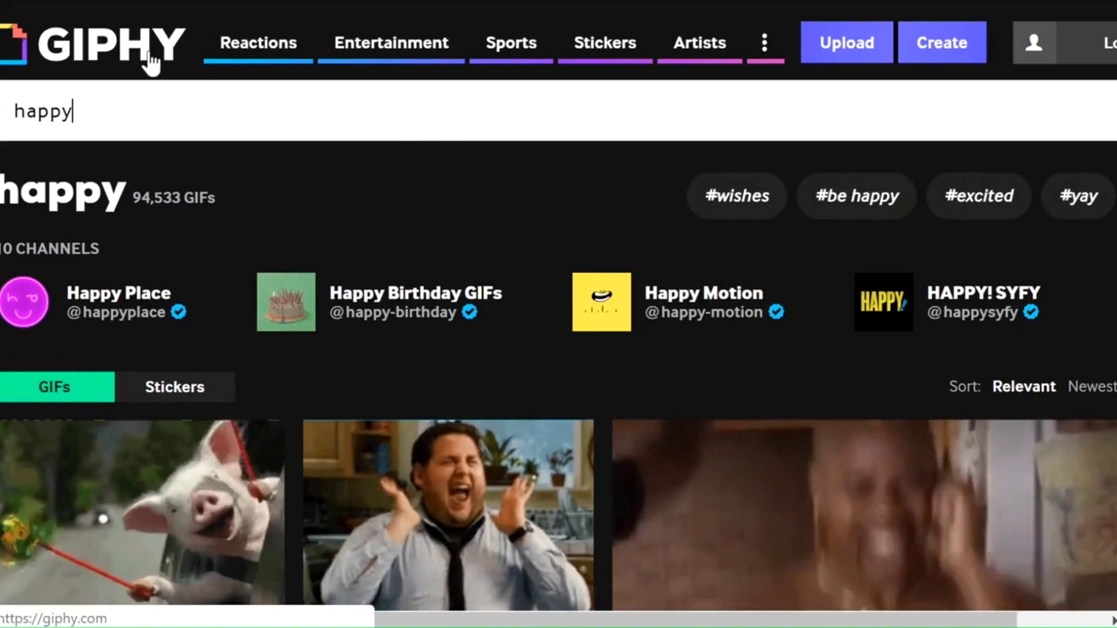
scroll(558, 349, down, 10)
scroll(1109, 356, down, 5)
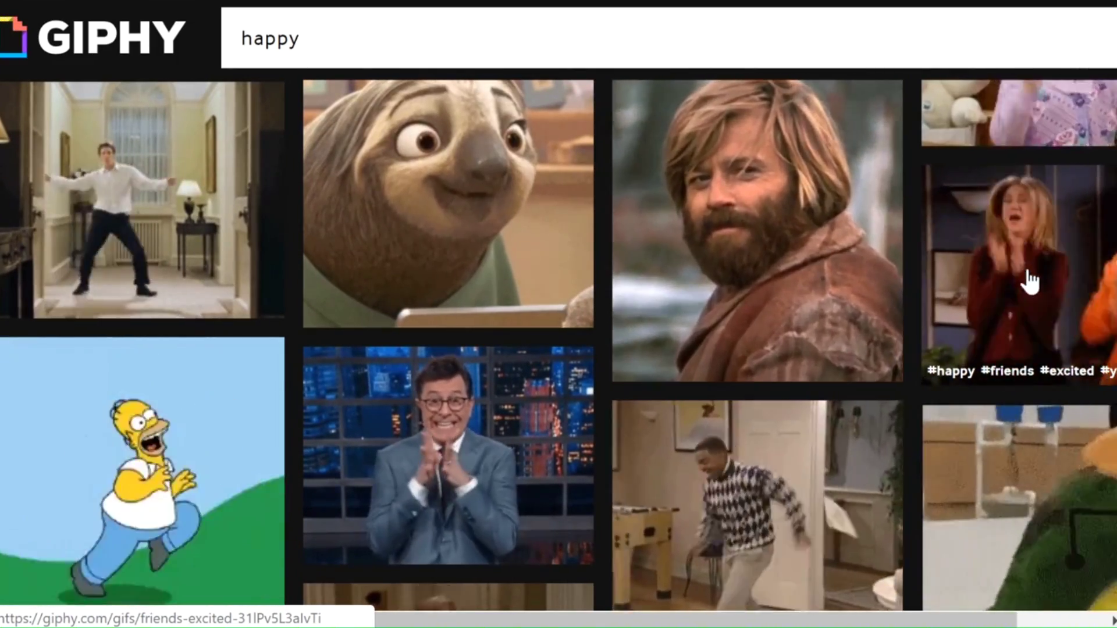
click(1029, 282)
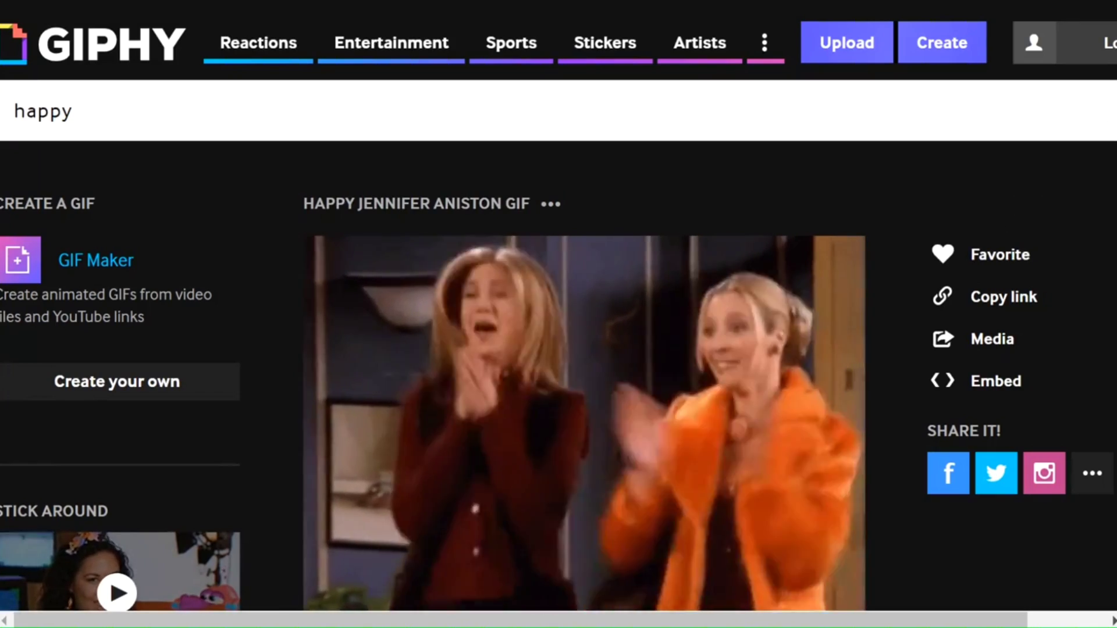
Copy the happy clapping GIF image from its detail page
scroll(558, 314, down, 5)
scroll(559, 314, up, 4)
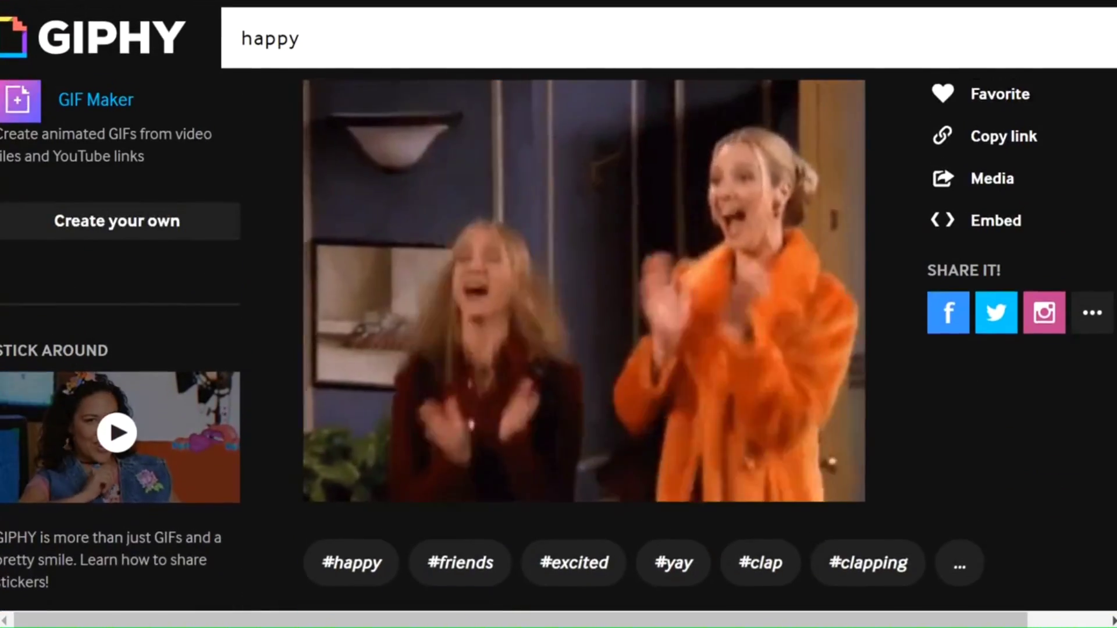
scroll(558, 315, down, 1)
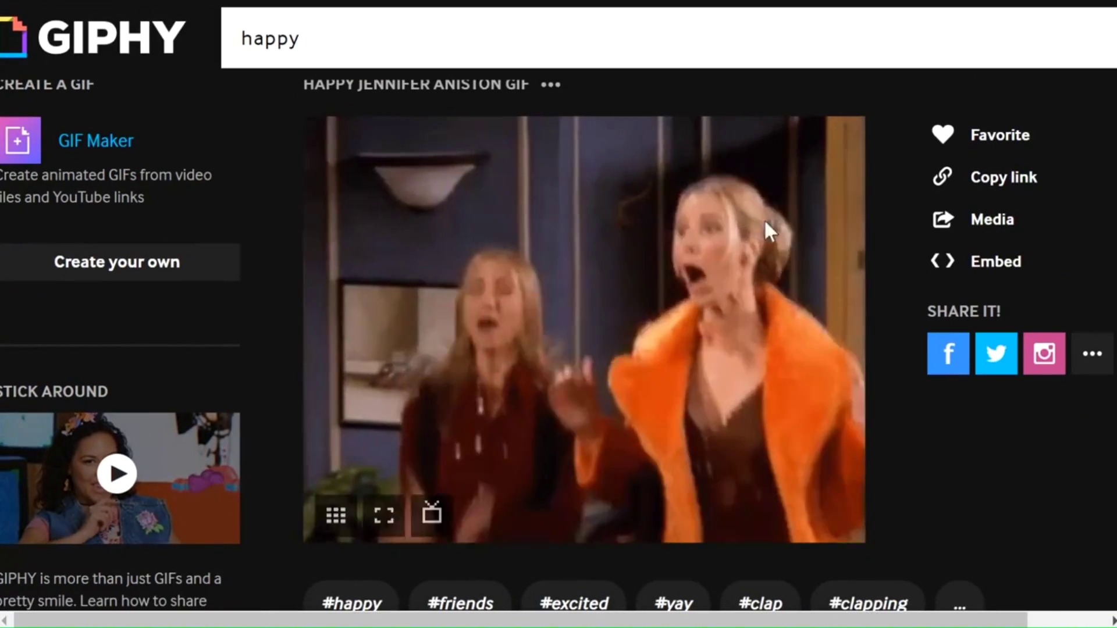
right_click(567, 198)
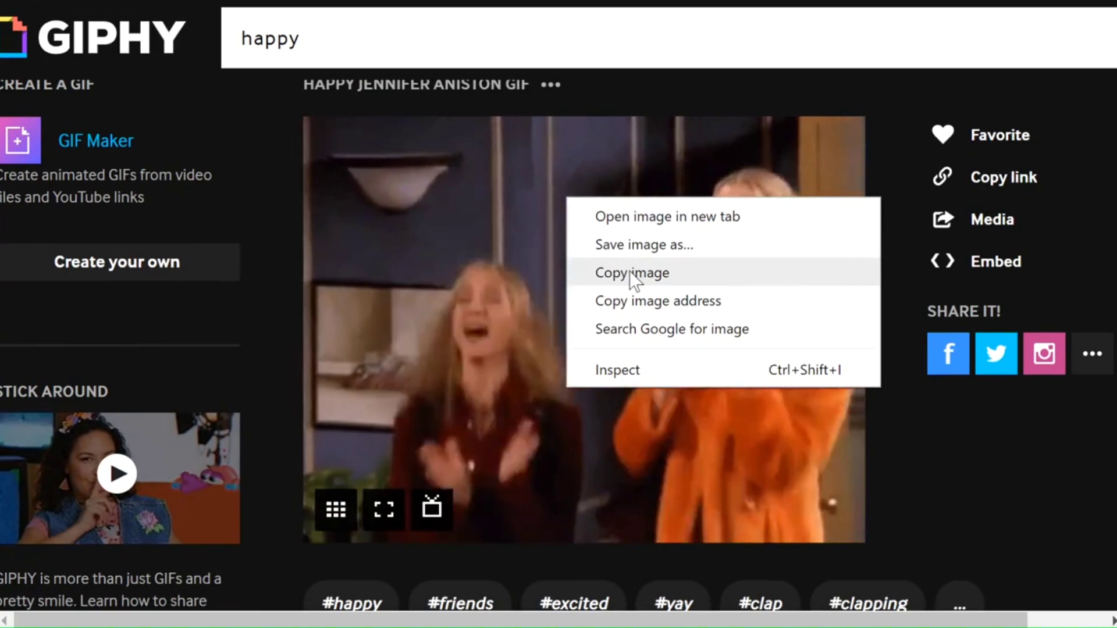
click(626, 272)
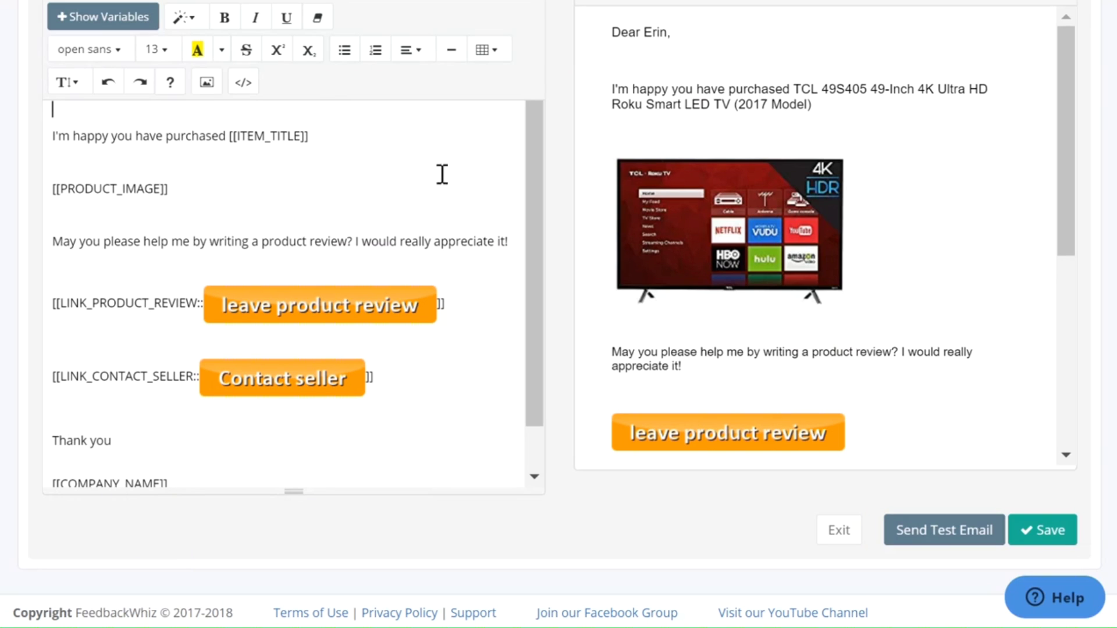
Paste the happy clapping GIF onto the email's top line, above the purchase sentence
click(530, 152)
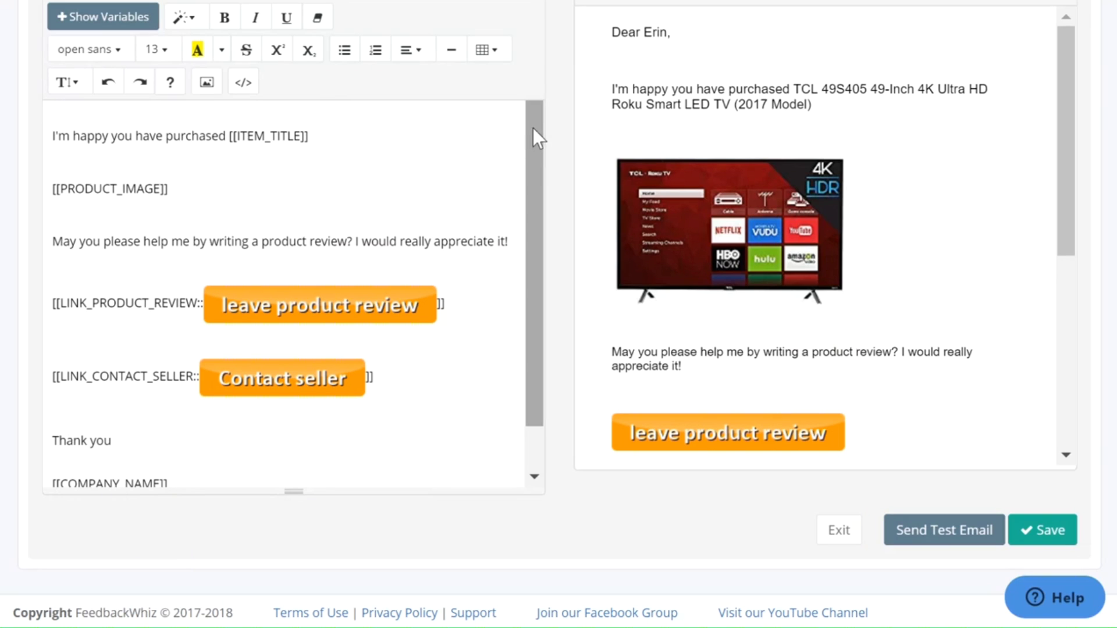
text(v)
key(BackSpace)
key(ctrl+v)
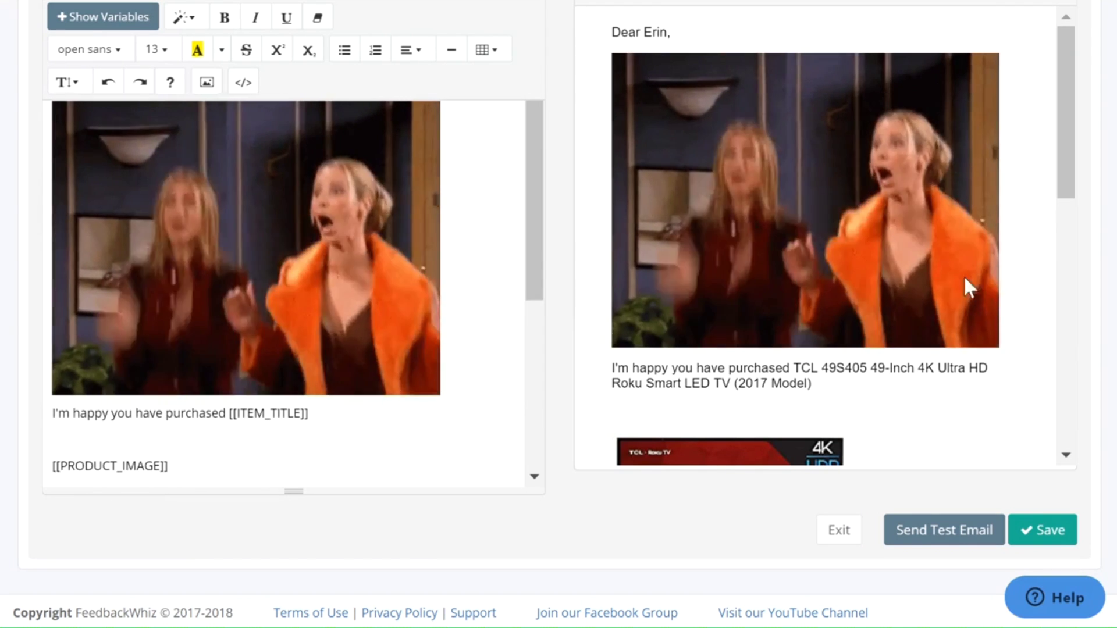
drag(1065, 163, 1052, 399)
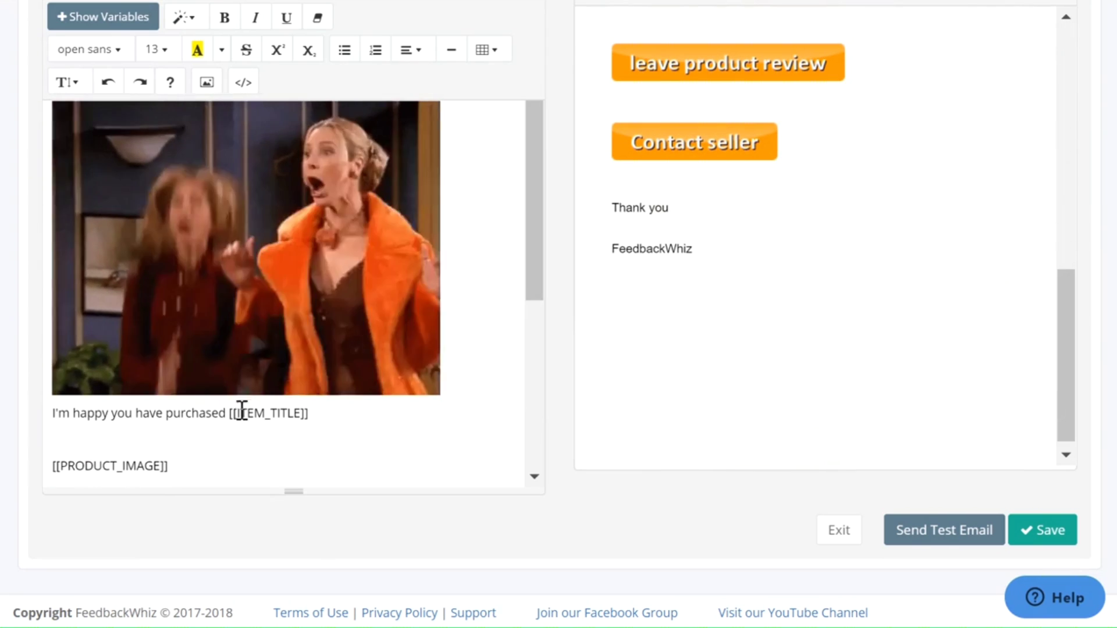
drag(533, 233, 518, 417)
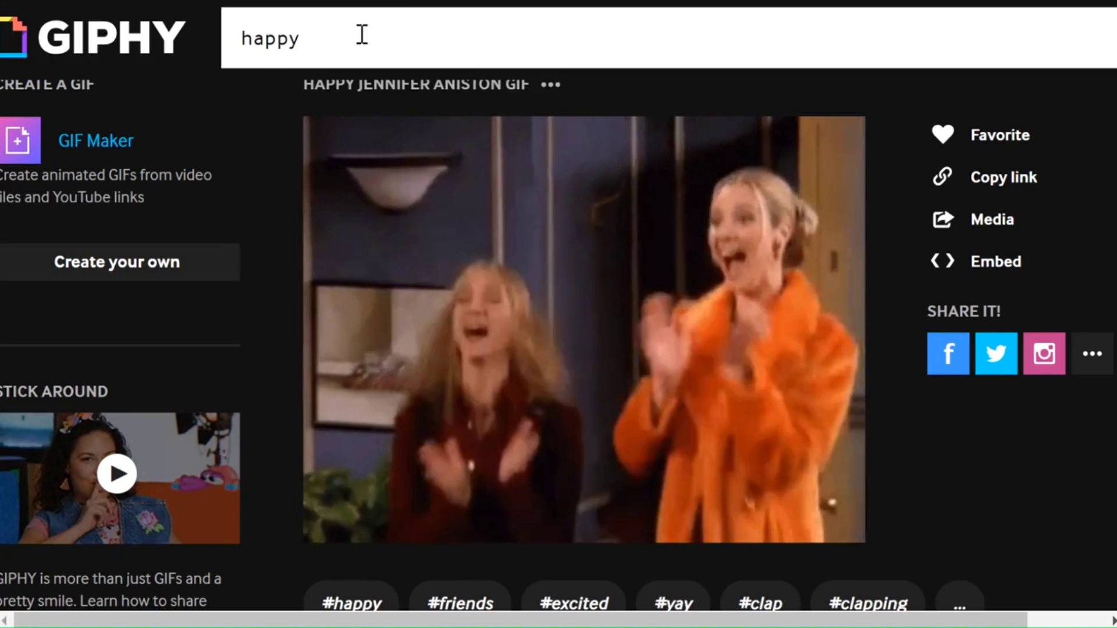
Search GIPHY for 'thank you' and copy the image of a thank-you GIF
double_click(352, 40)
text(thank you)
key(Return)
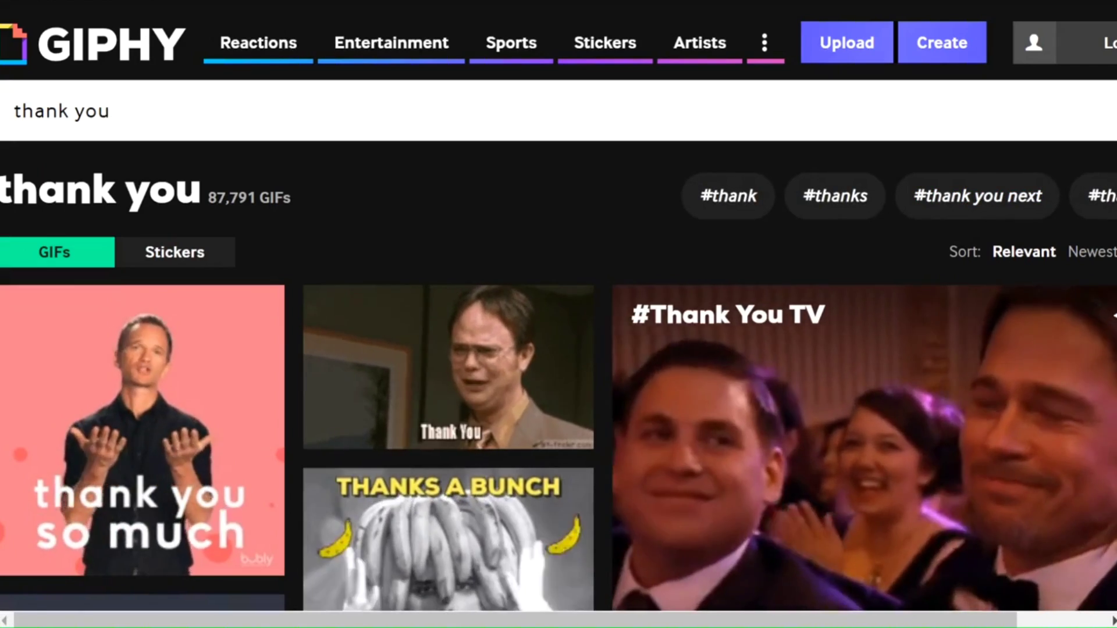
scroll(559, 349, down, 7)
scroll(558, 349, up, 5)
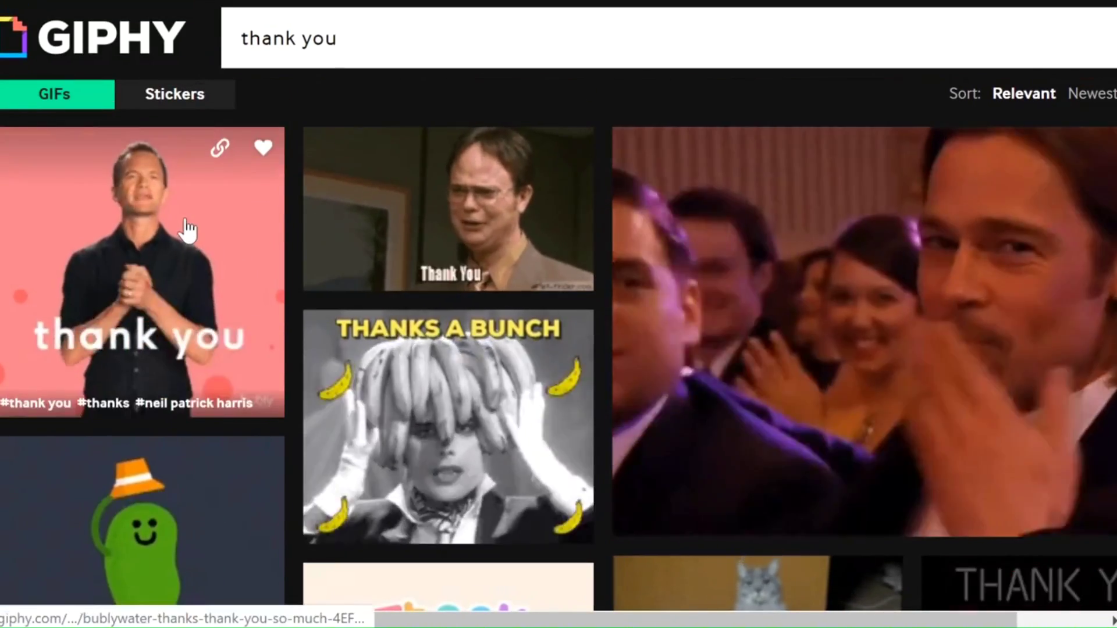
click(187, 232)
right_click(650, 308)
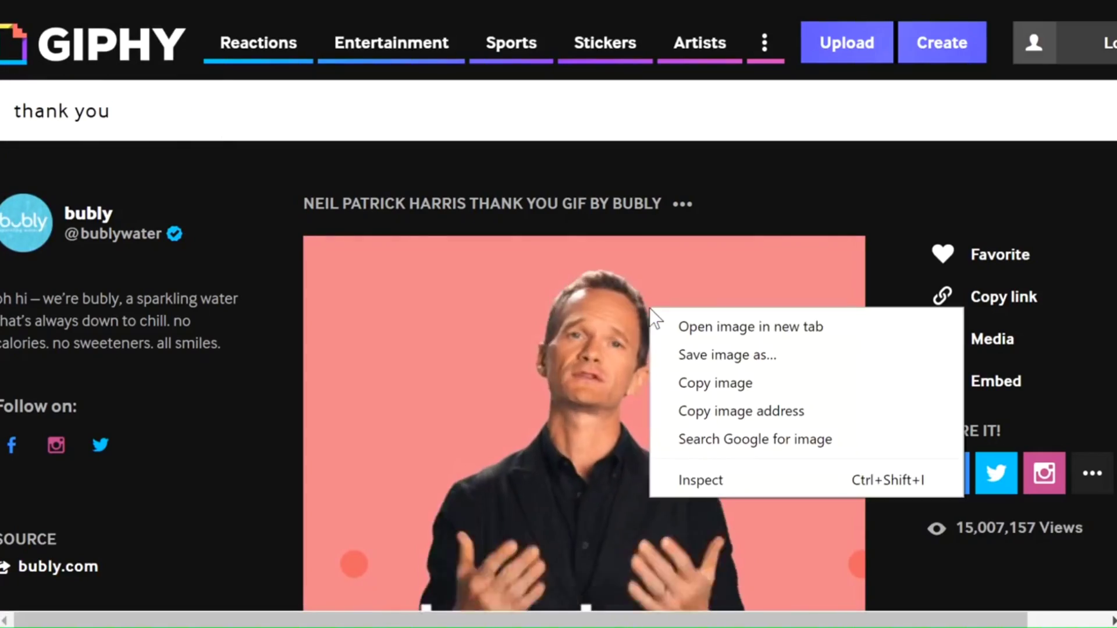
click(701, 381)
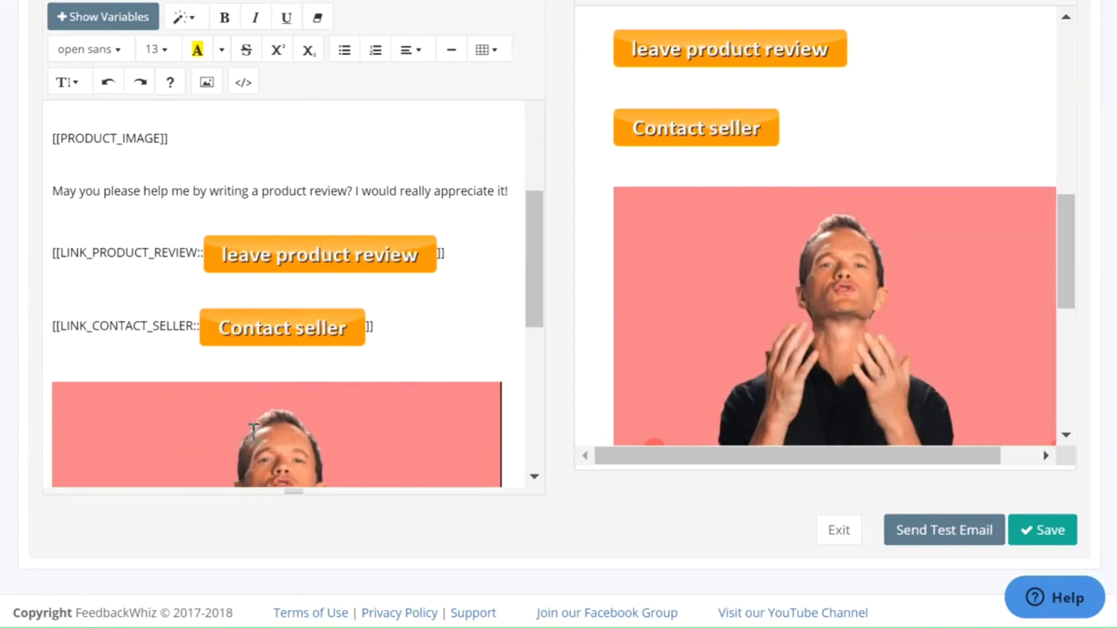
Resize the thank-you GIF below the Contact seller button to 50% (Resize Half)
drag(536, 292, 539, 364)
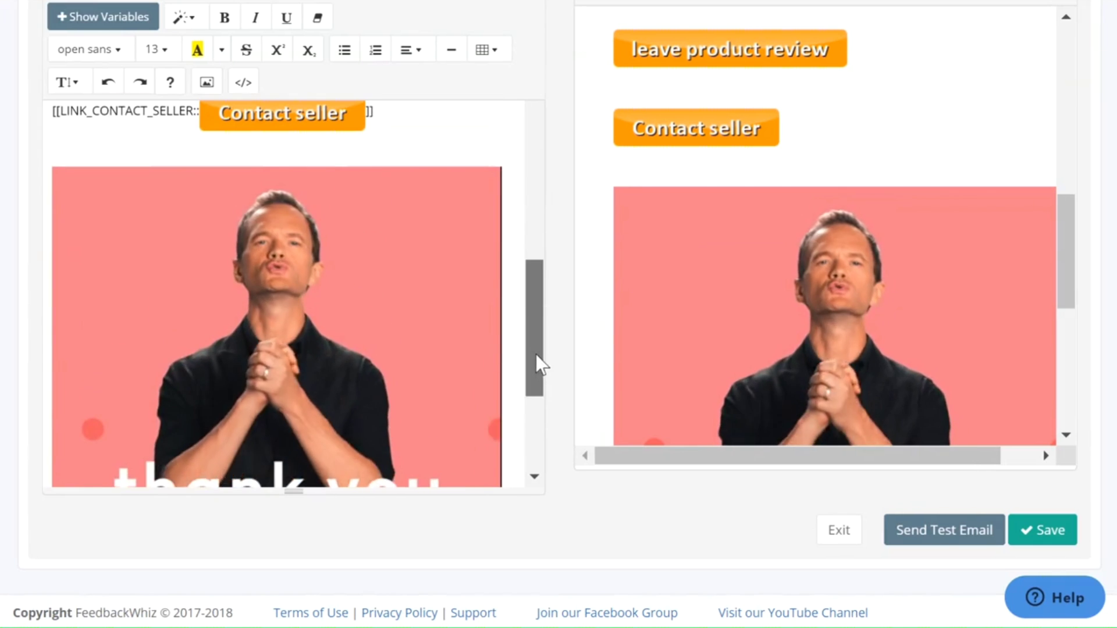
click(416, 308)
click(464, 343)
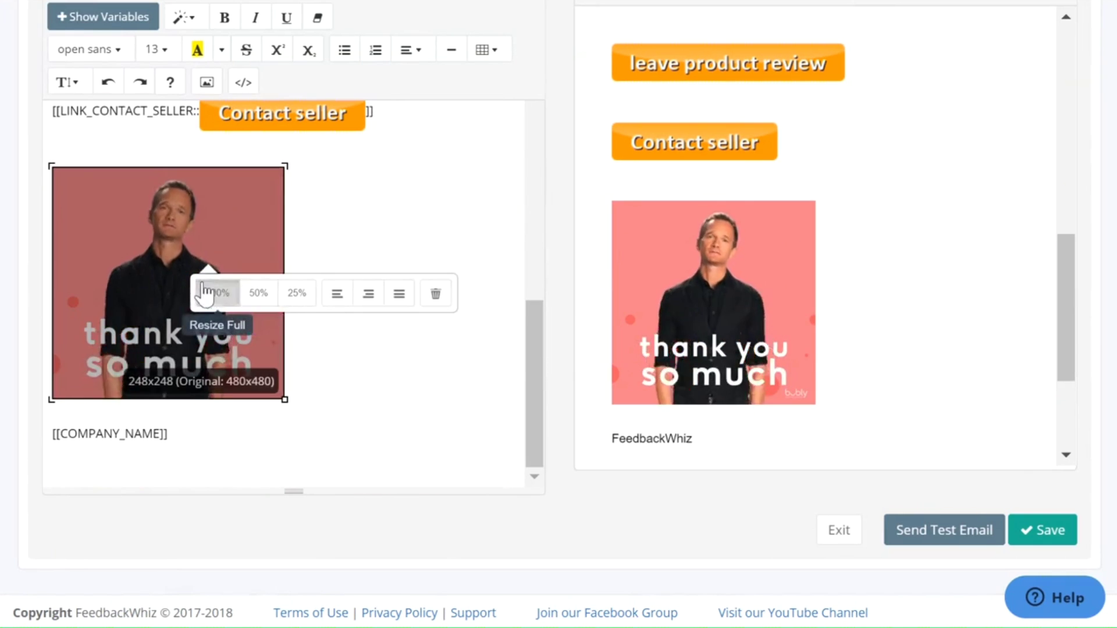
click(204, 293)
click(423, 251)
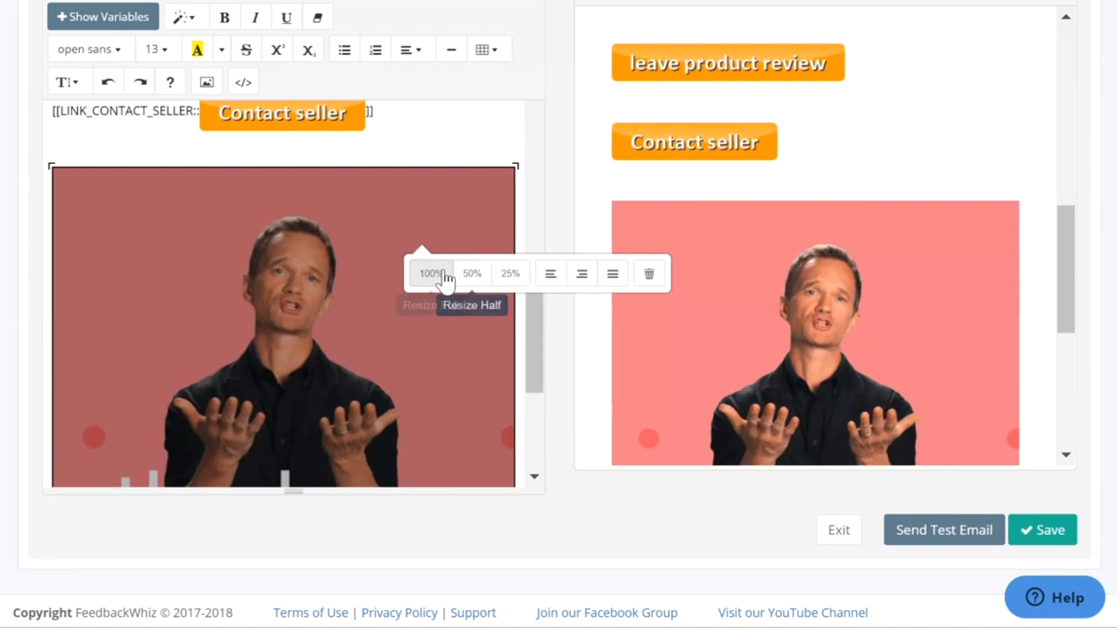
click(432, 273)
click(455, 276)
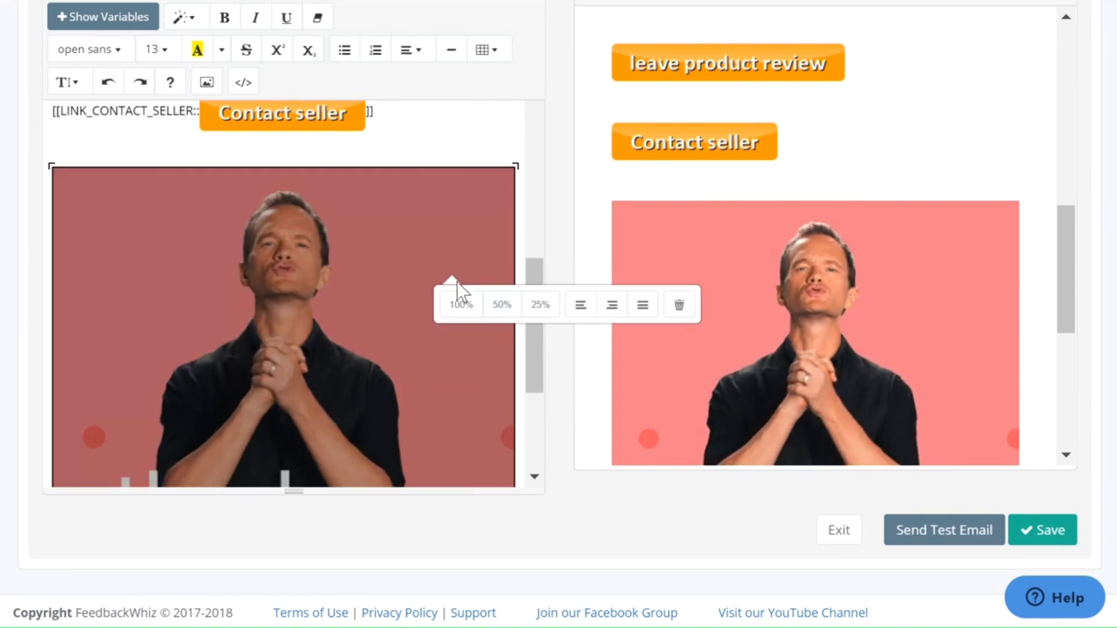
click(500, 306)
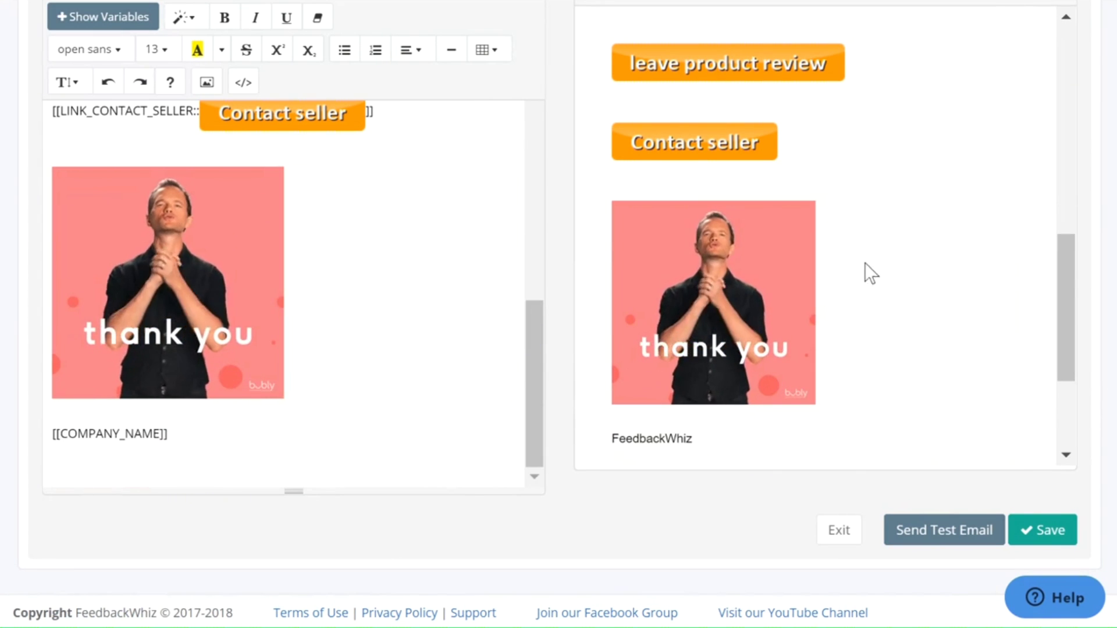
drag(536, 376, 547, 195)
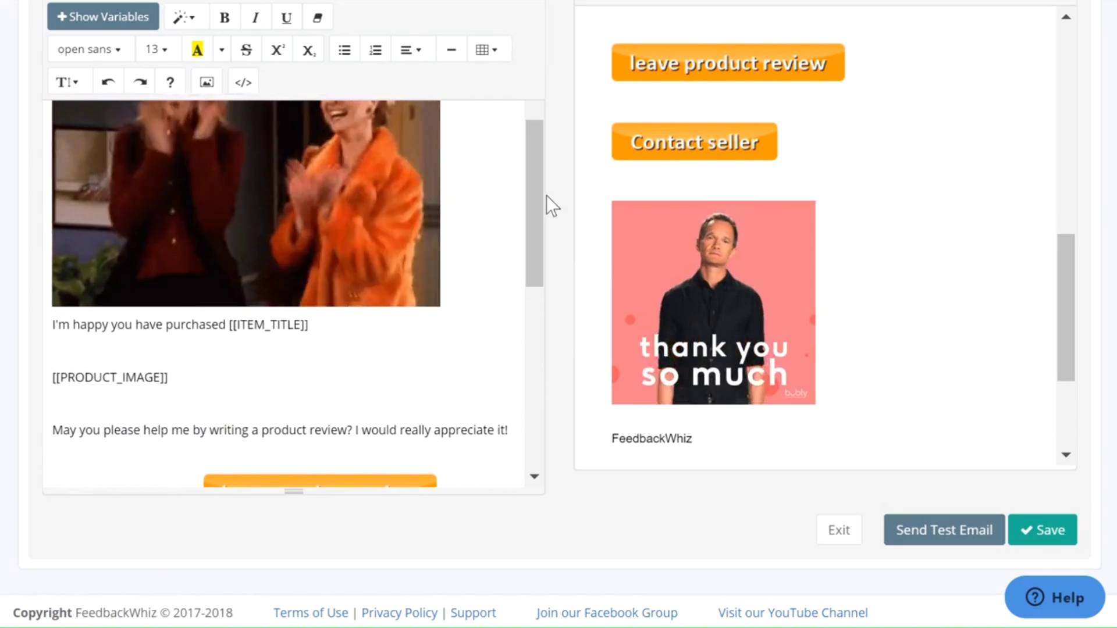
drag(1056, 299, 1052, 65)
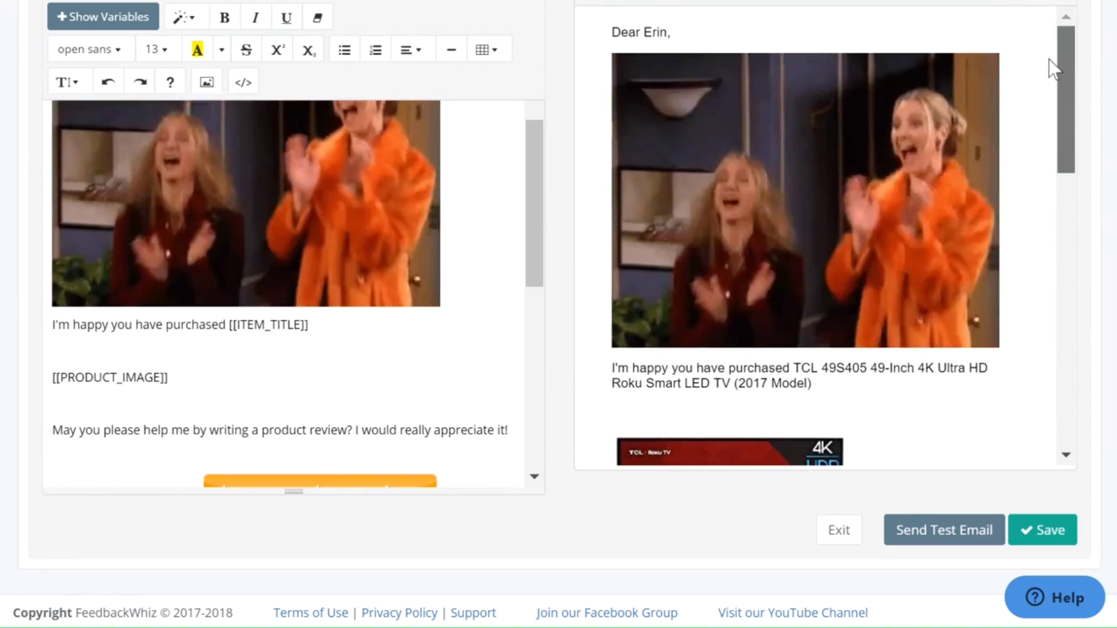
Switch the Live Email Preview to another buyer's order and scroll through the result
scroll(553, 114, up, 3)
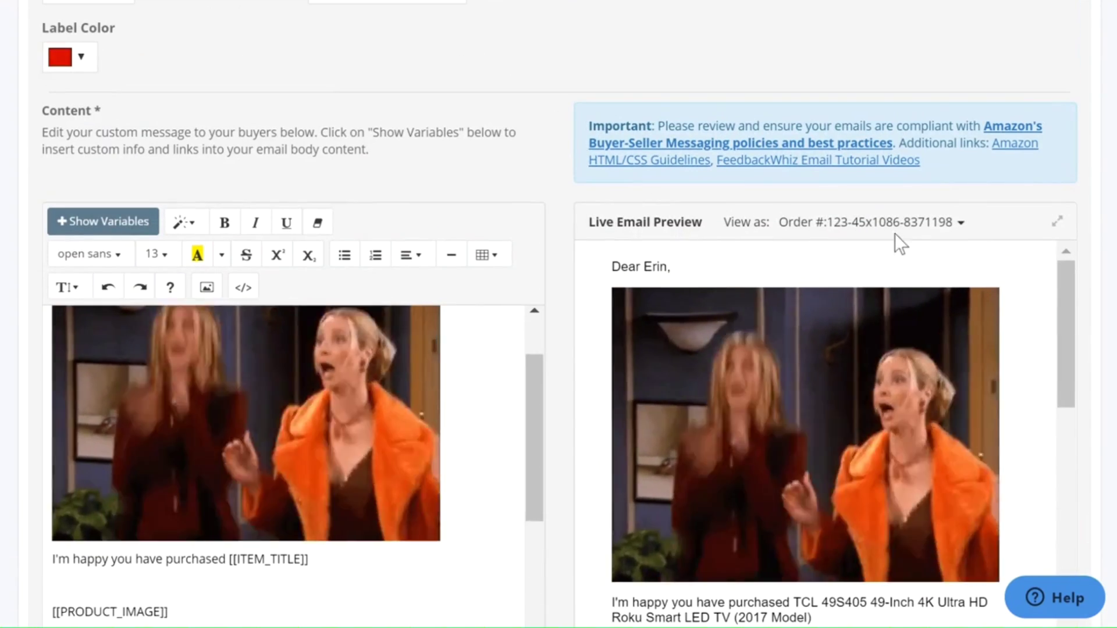
click(924, 224)
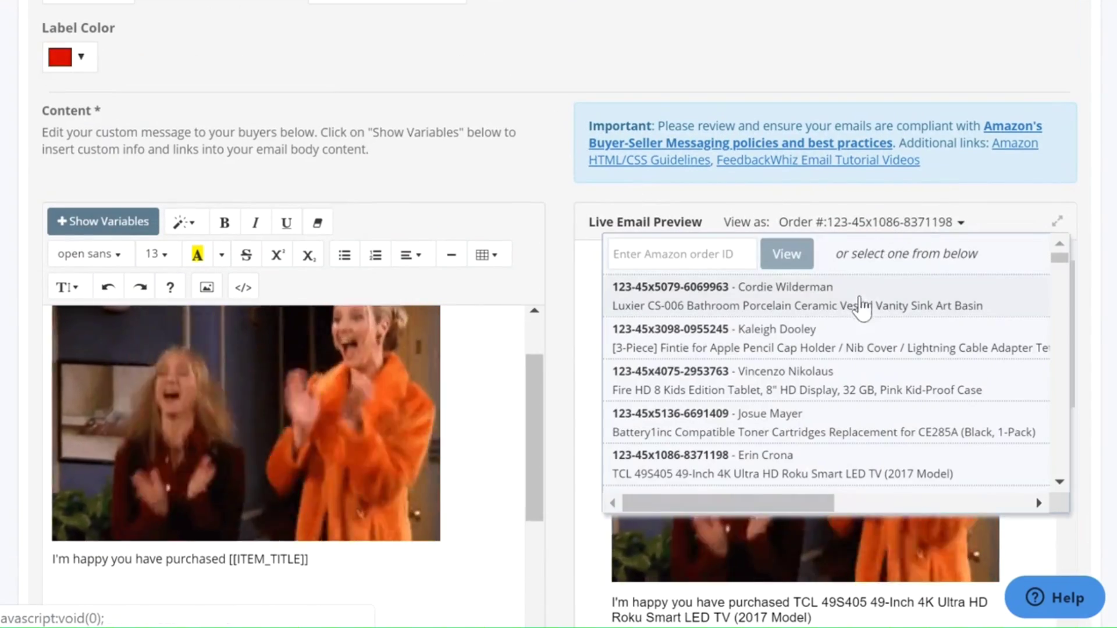
click(884, 393)
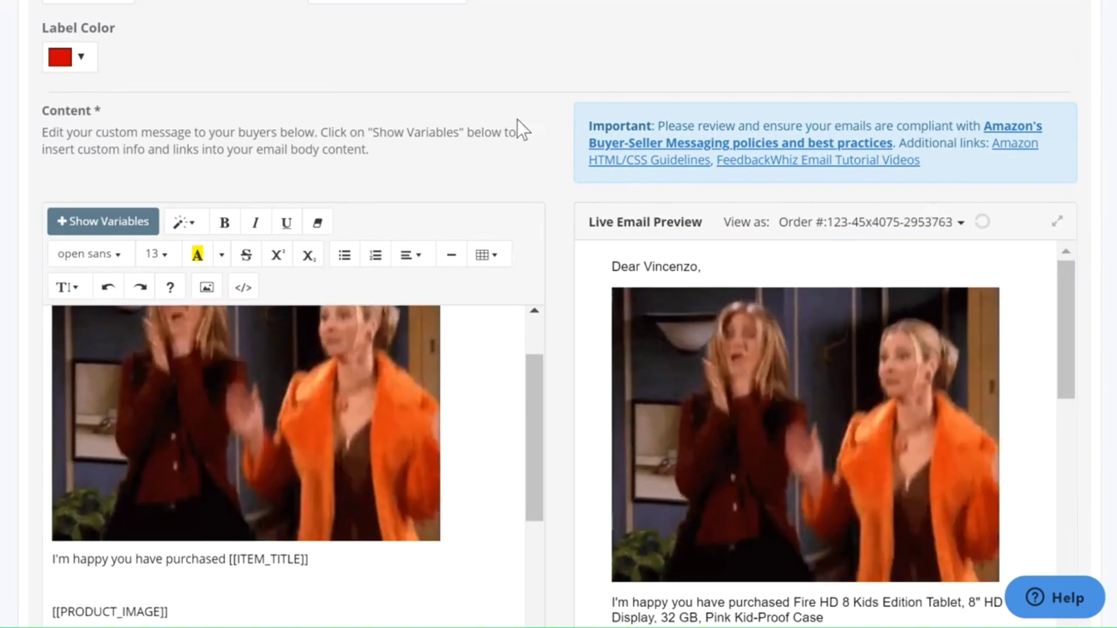
scroll(532, 134, down, 4)
scroll(704, 244, down, 4)
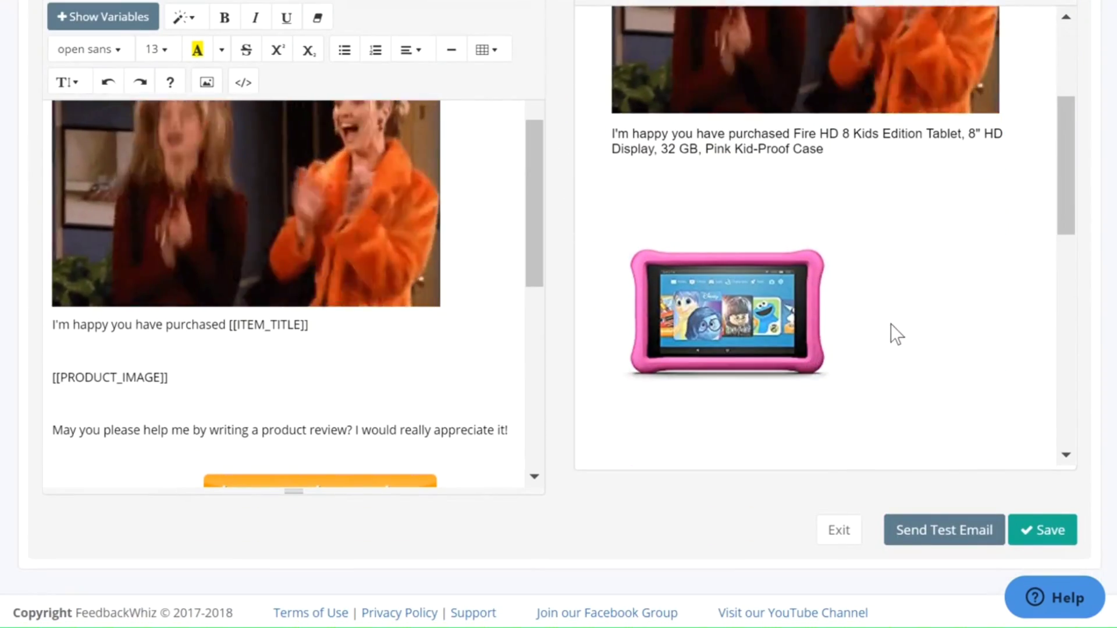
scroll(780, 326, up, 2)
scroll(788, 369, up, 2)
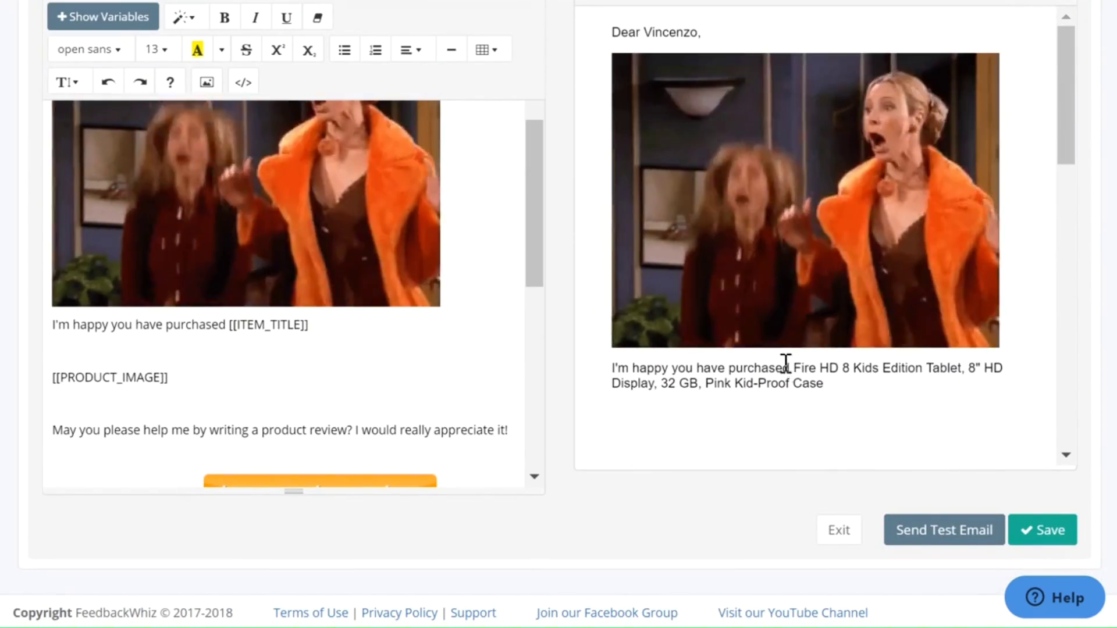
scroll(825, 83, up, 2)
scroll(823, 83, up, 2)
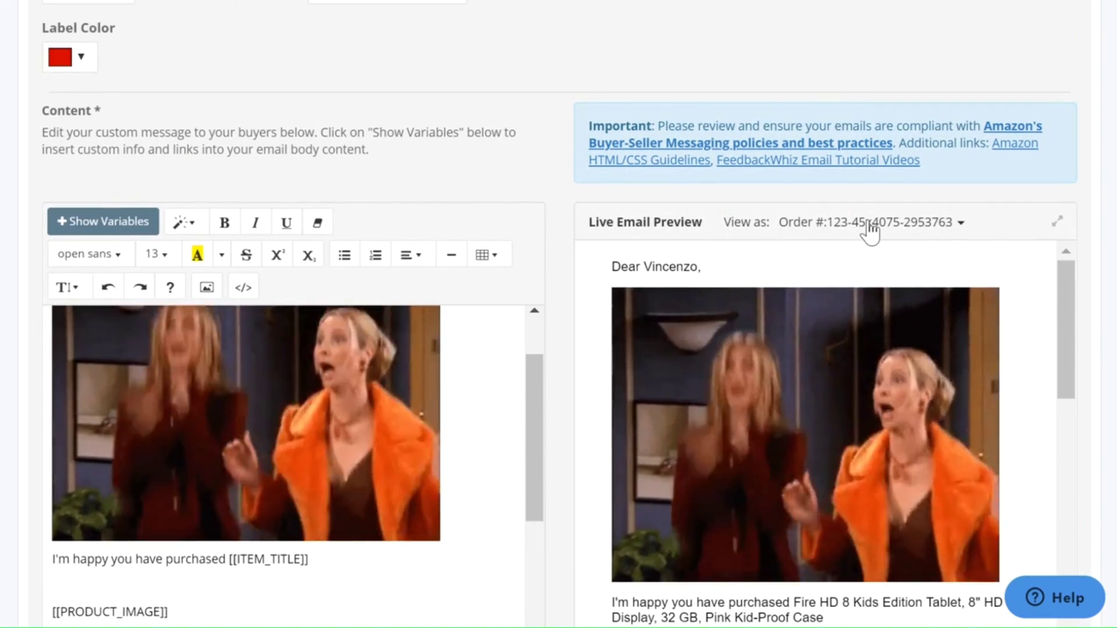
Preview the email with a third sample order and check its greeting, item title and photo
click(870, 224)
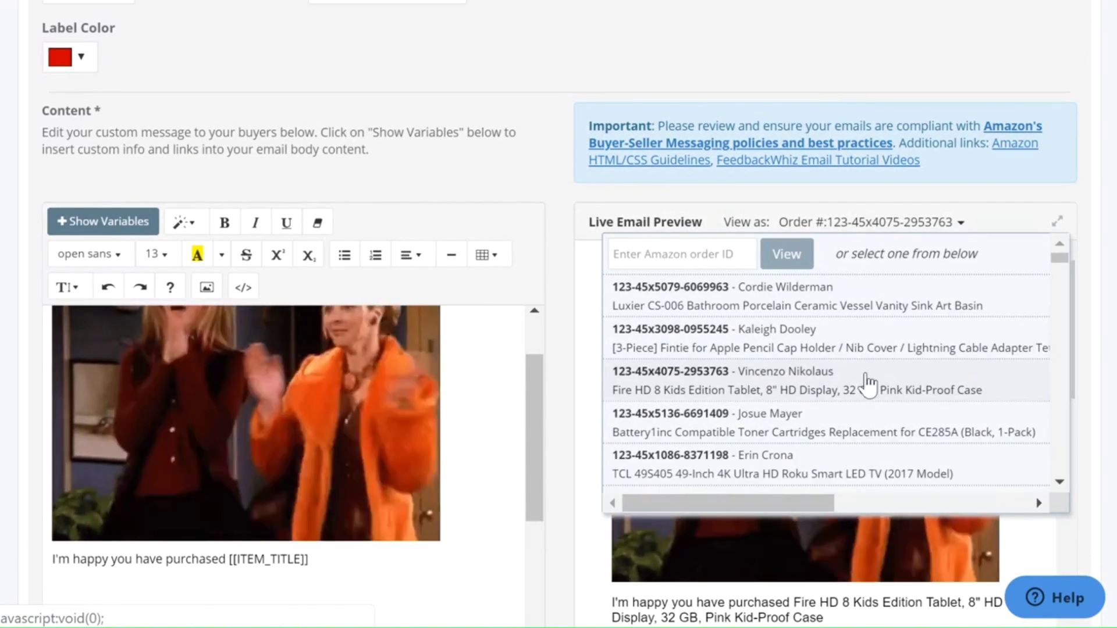
click(875, 330)
drag(1068, 304, 1059, 454)
mouse_move(1072, 518)
mouse_down()
mouse_move(1076, 553)
mouse_move(1066, 554)
mouse_up()
scroll(940, 93, up, 6)
scroll(955, 117, down, 10)
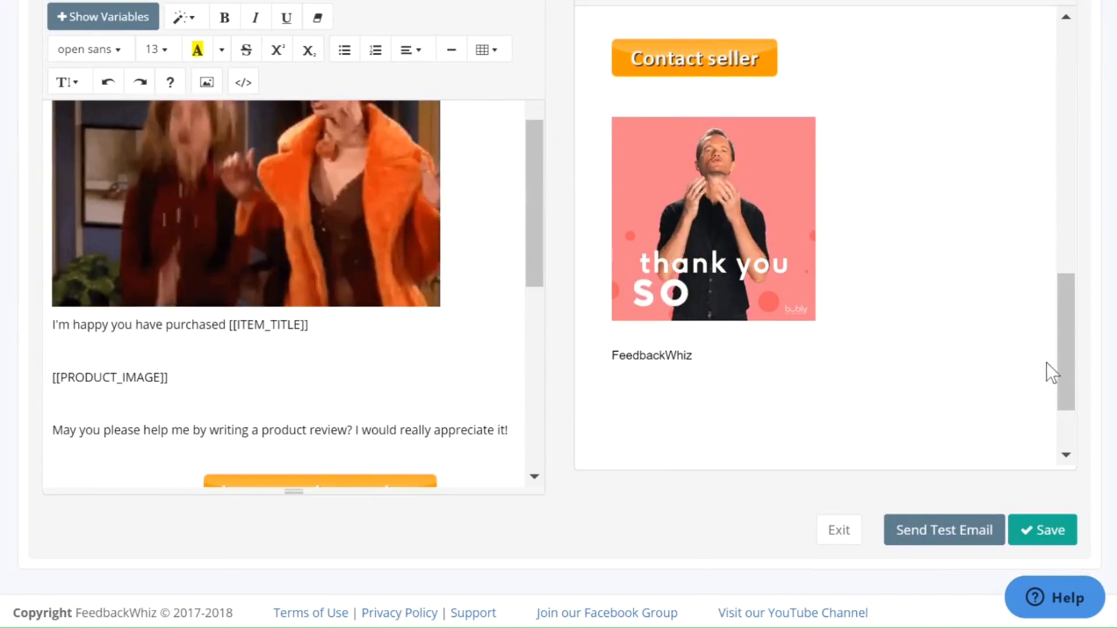